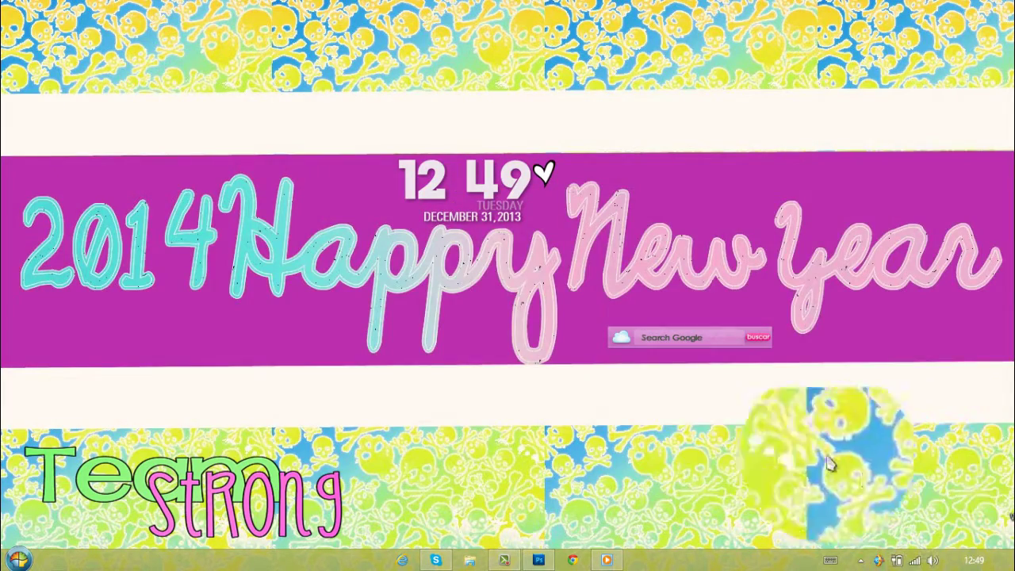
Move the Google search widget on the desktop beneath the "2014" lettering of the wallpaper.
left_click_drag(983, 403, 36, 215)
left_click_drag(11, 177, 932, 380)
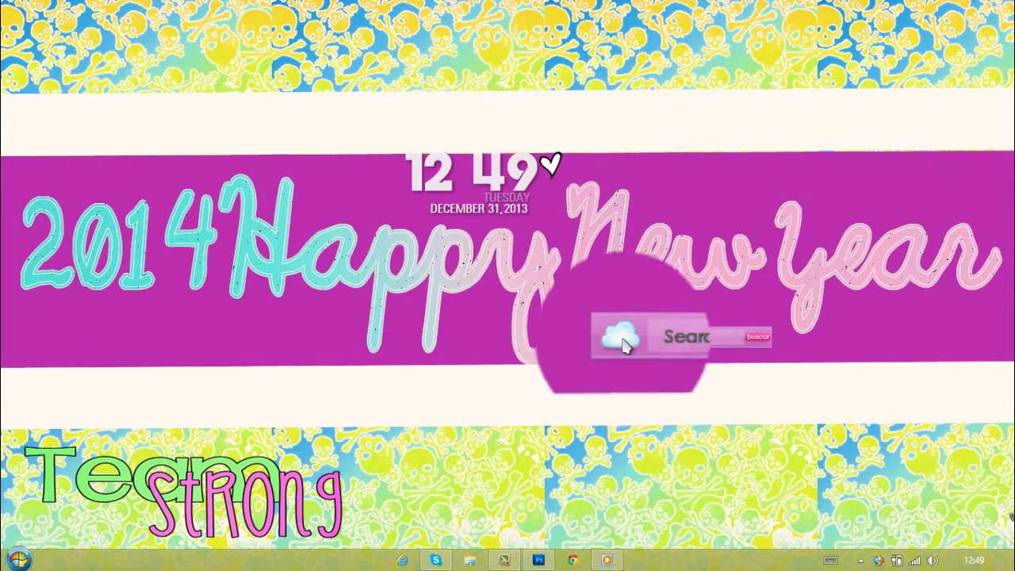
left_click_drag(619, 339, 198, 337)
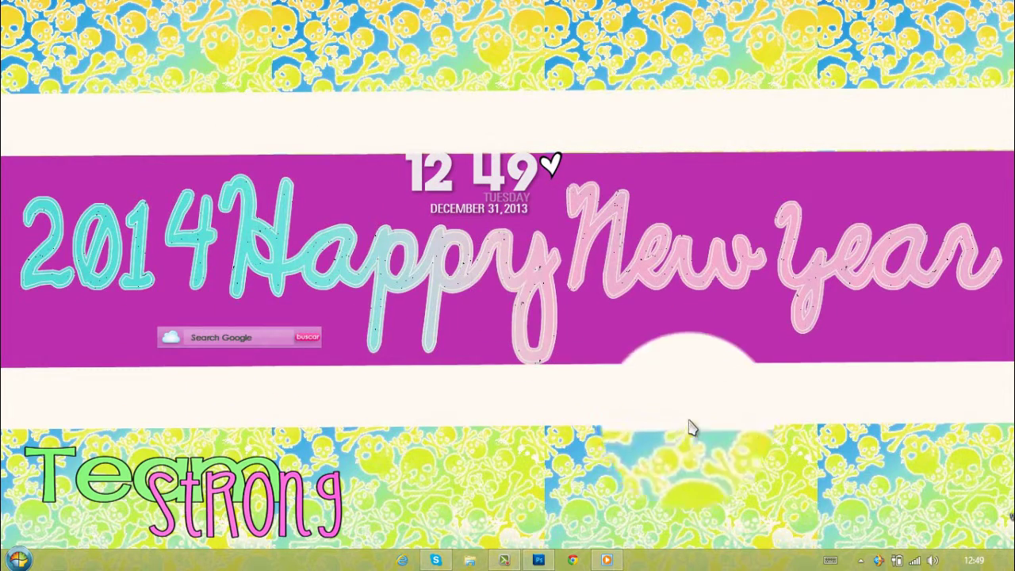
left_click_drag(676, 424, 196, 133)
left_click_drag(227, 63, 630, 430)
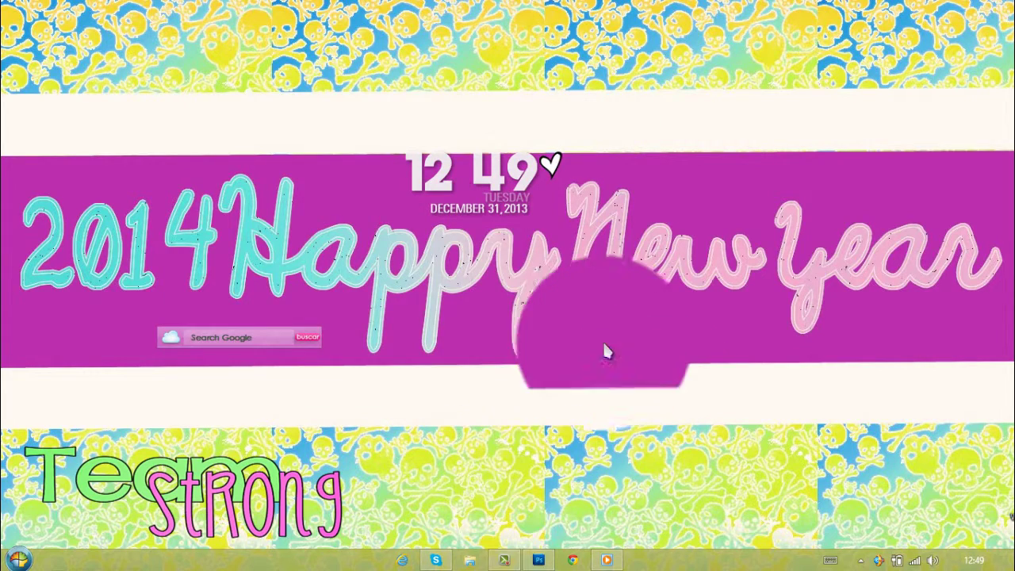
left_click(505, 557)
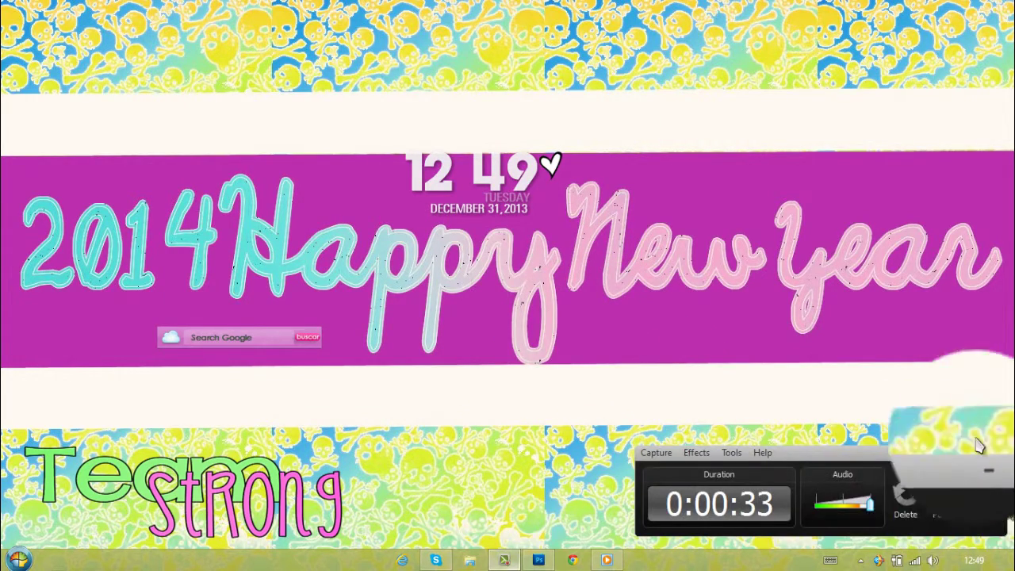
left_click(928, 490)
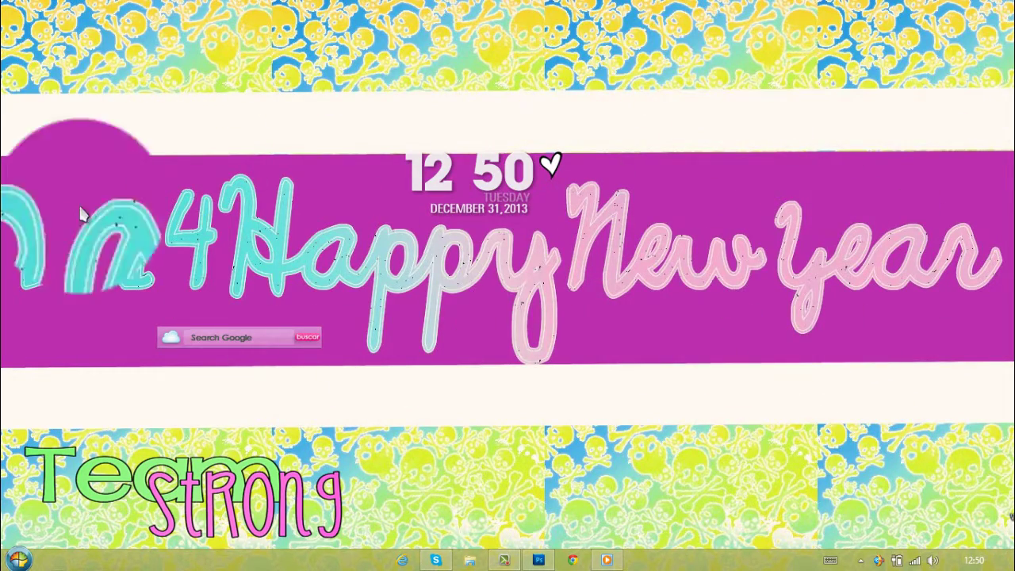
left_click(534, 560)
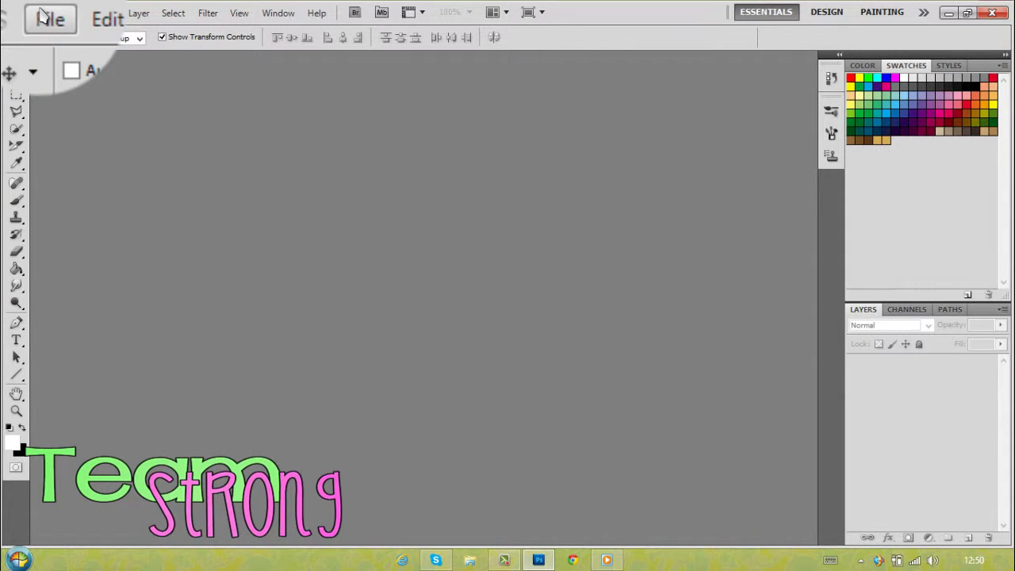
left_click(948, 13)
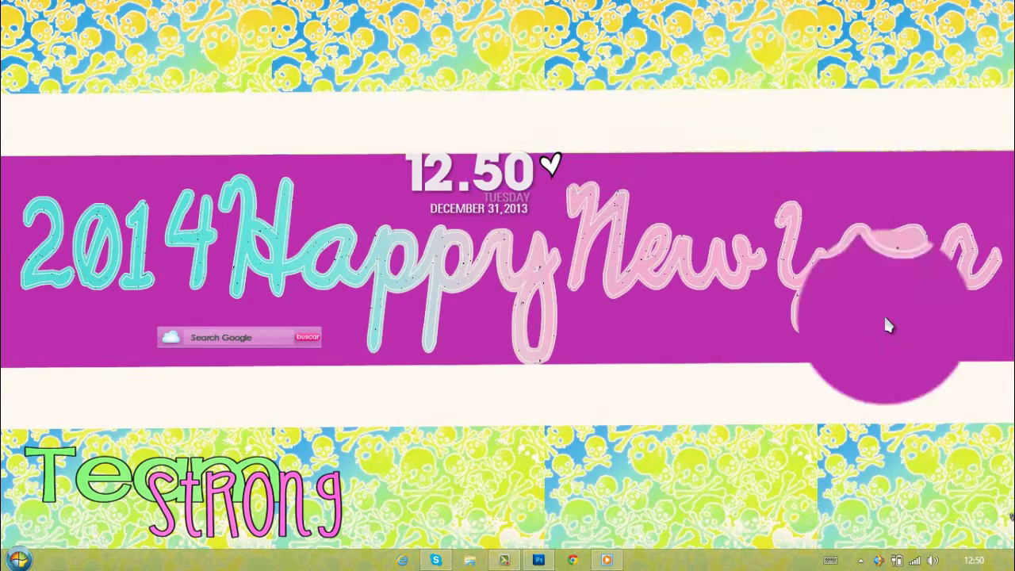
Switch to Photoshop and create a new blank document sized in pixels with a white background.
left_click(539, 560)
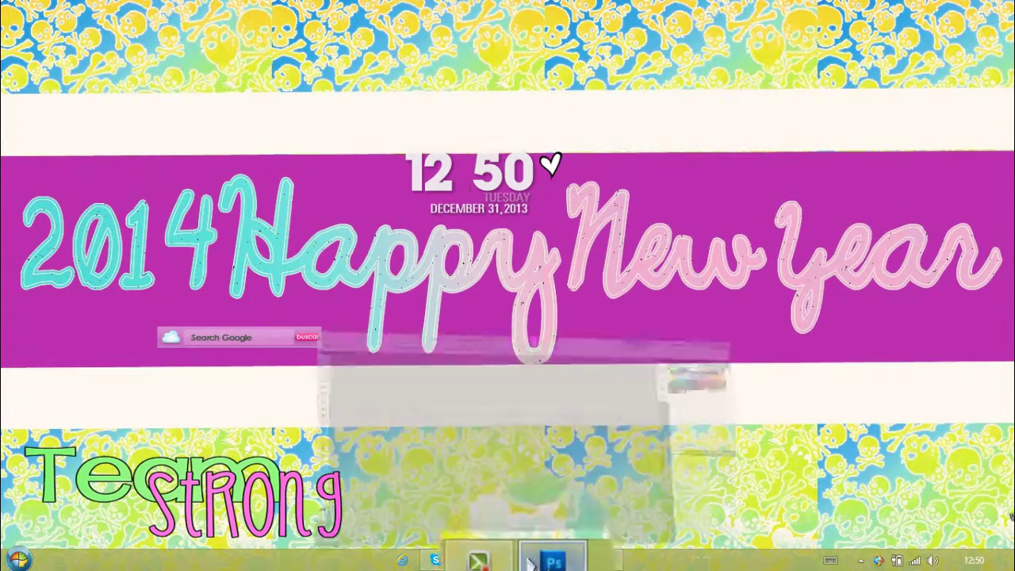
left_click(31, 13)
left_click(62, 29)
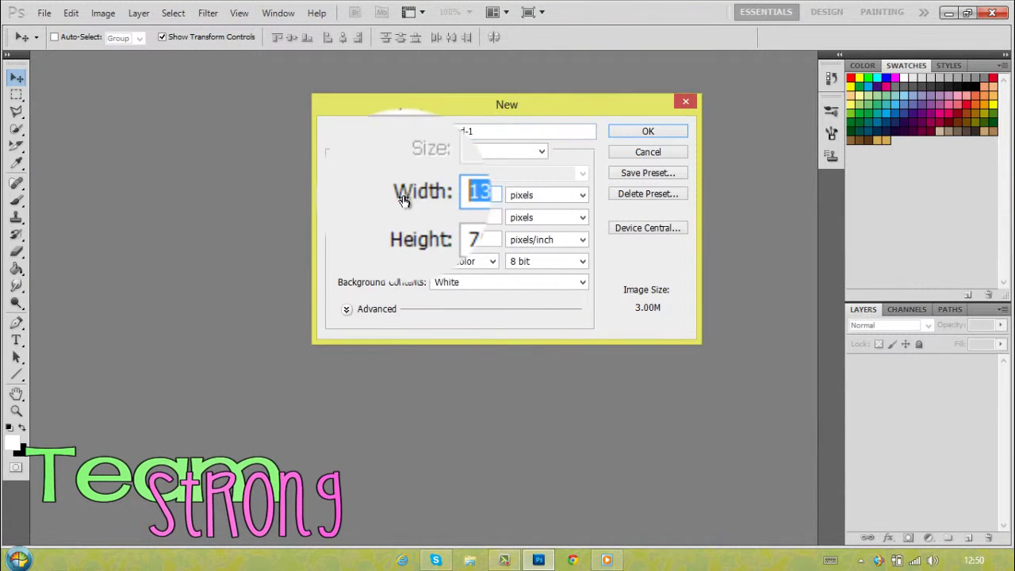
double_click(462, 216)
left_click(648, 131)
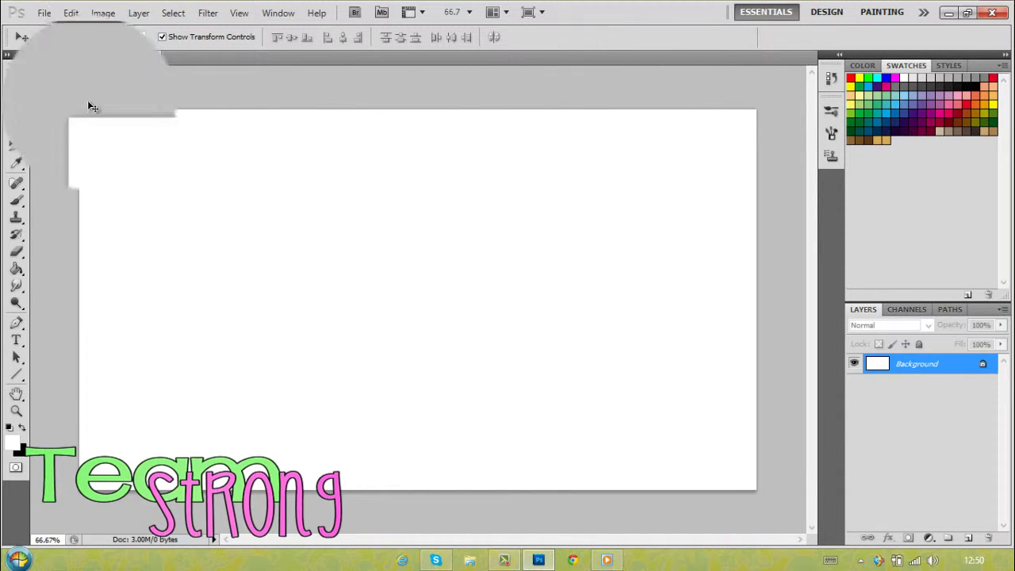
Convert the Background into the editable Layer 0 and fill it with solid hot pink using the Paint Bucket.
double_click(953, 371)
left_click(623, 172)
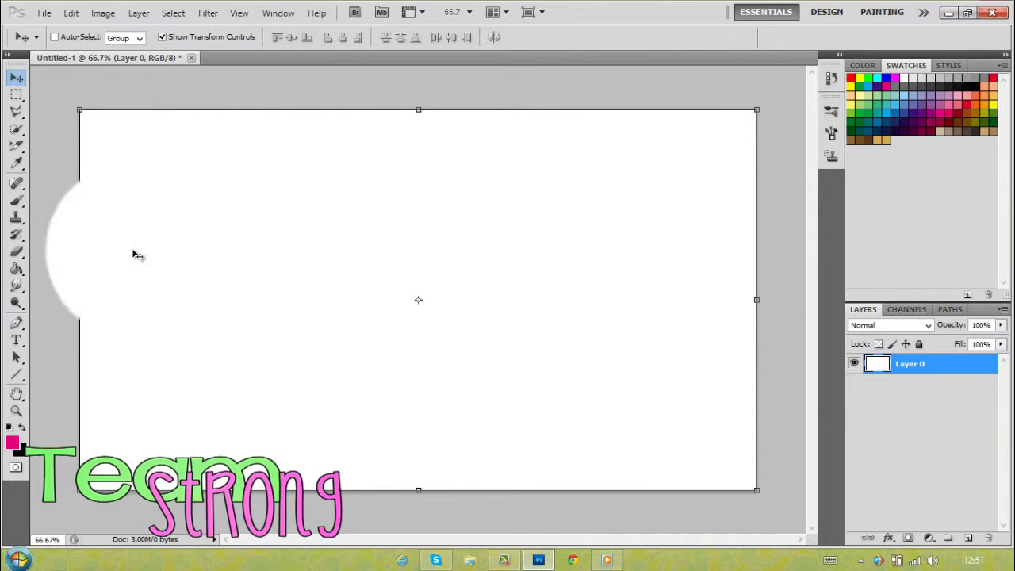
left_click(15, 269)
left_click(502, 124)
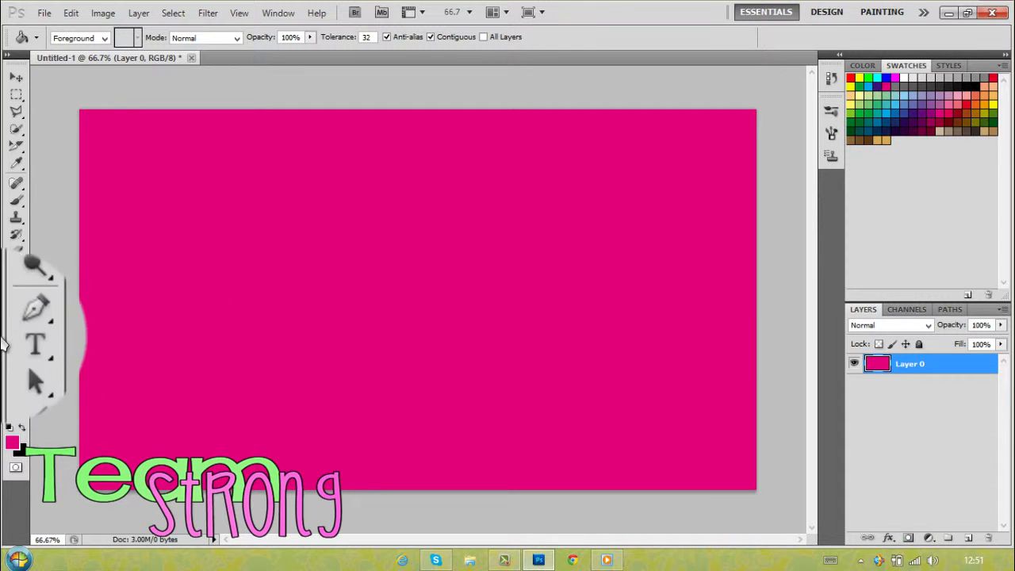
Add the black script text "2014 Happy New year", space the year from the greeting and stretch it across the canvas.
left_click(19, 341)
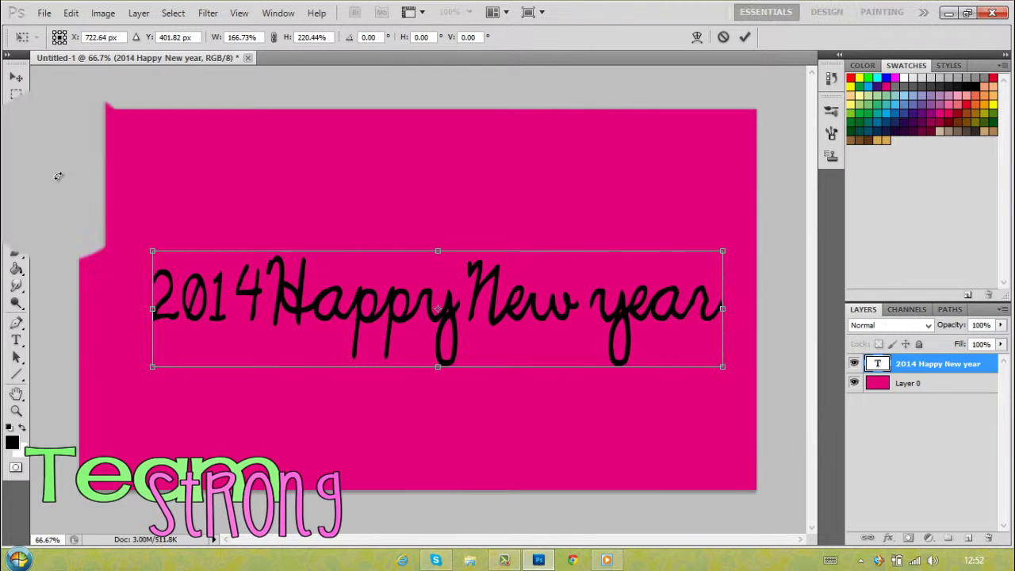
left_click(16, 340)
left_click(495, 211)
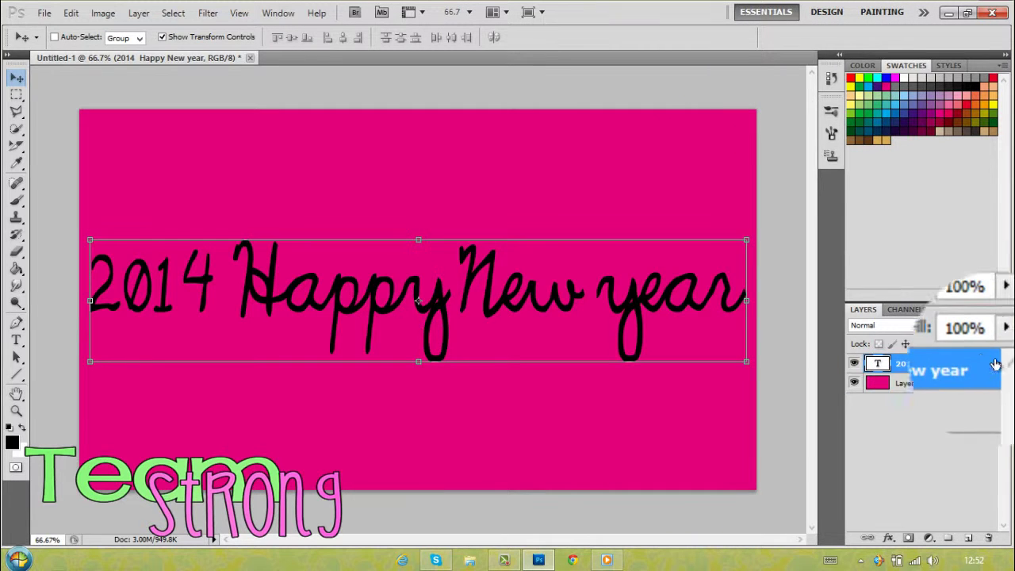
Apply a Gradient Overlay to the text layer using the blue-green-orange gradient, running horizontally with blue at the "2014" end.
double_click(991, 368)
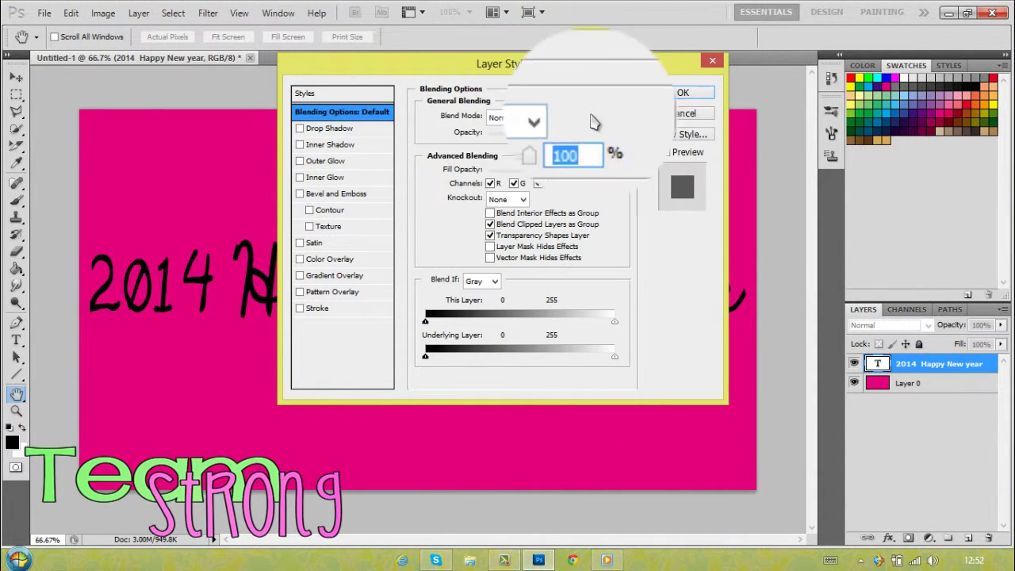
left_click_drag(603, 63, 777, 57)
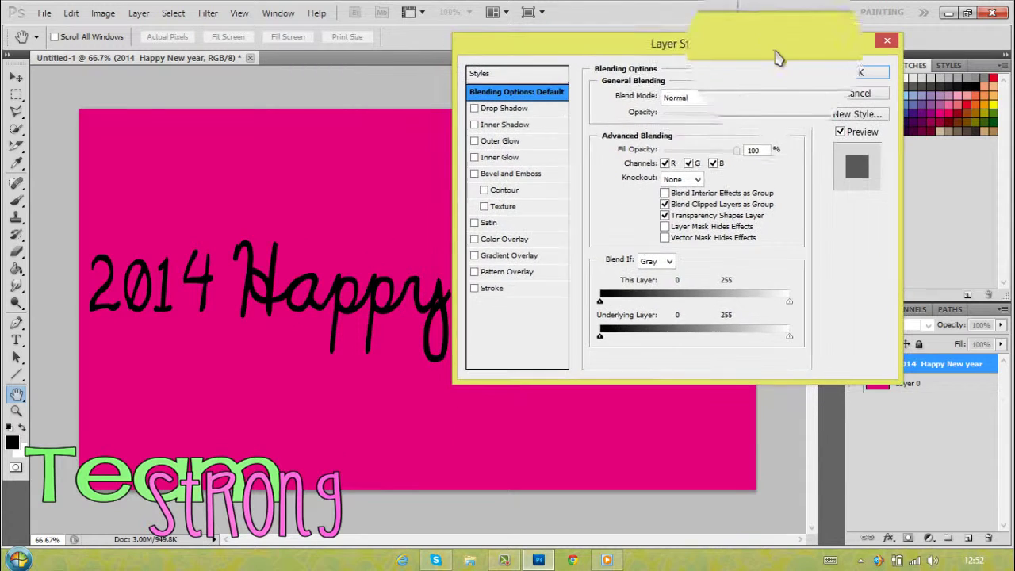
left_click(511, 255)
left_click(734, 129)
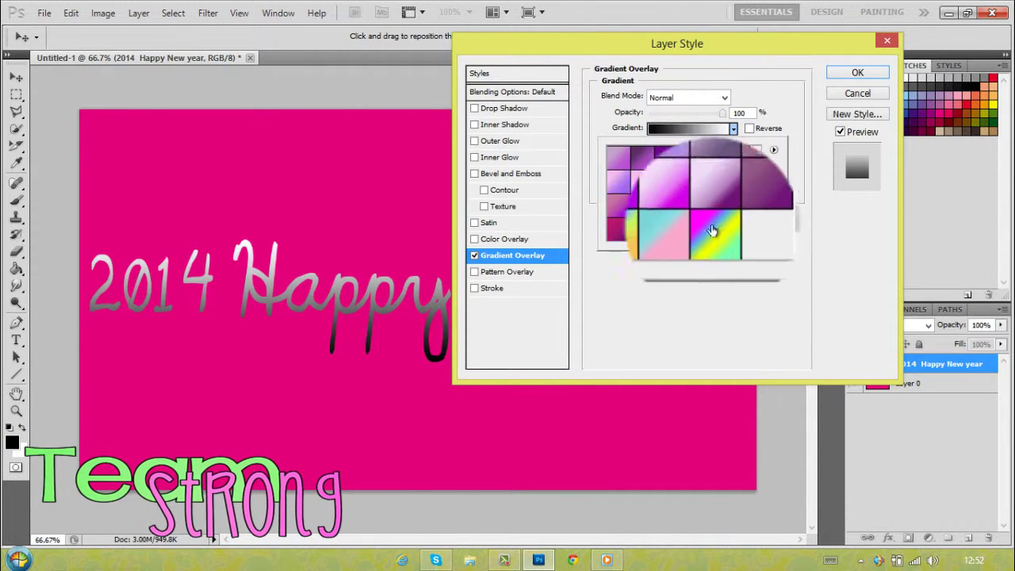
left_click(663, 228)
left_click(650, 306)
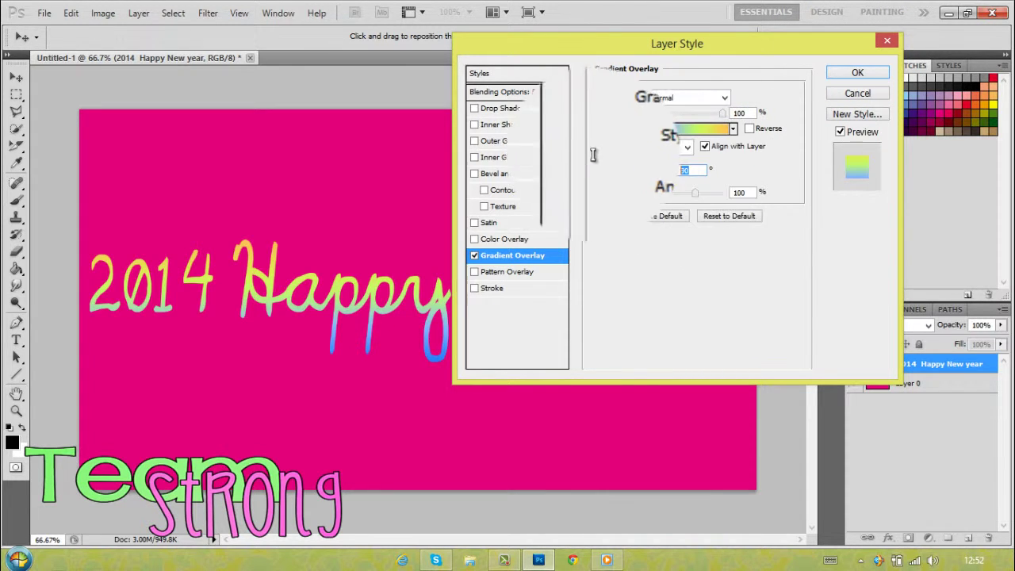
left_click_drag(644, 163, 655, 170)
left_click_drag(675, 40, 613, 140)
left_click(793, 171)
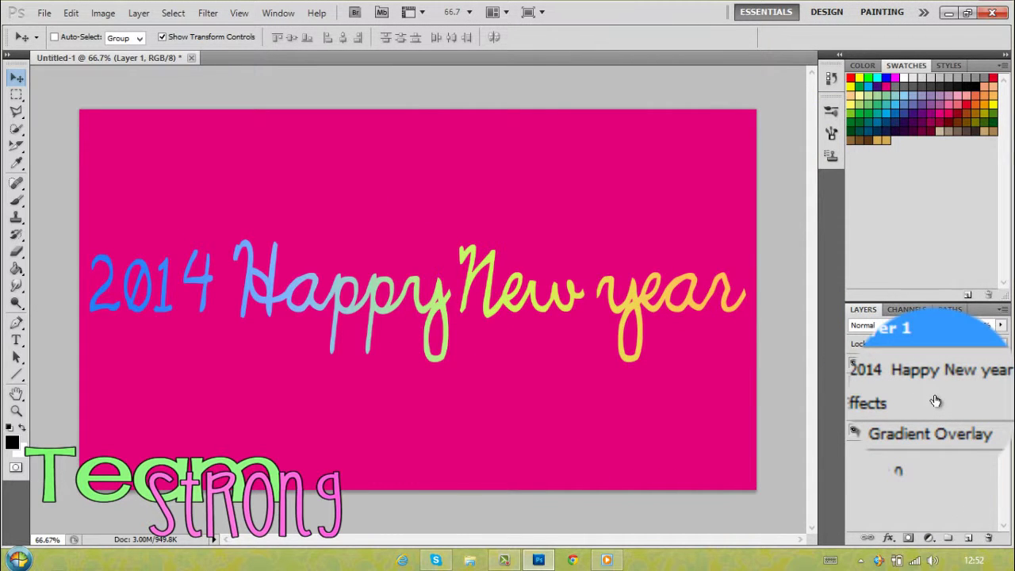
Merge the gradient text layer with Layer 1 and add an outside stroke to it in near-white (fffcfc).
left_click(936, 401)
left_click(963, 369)
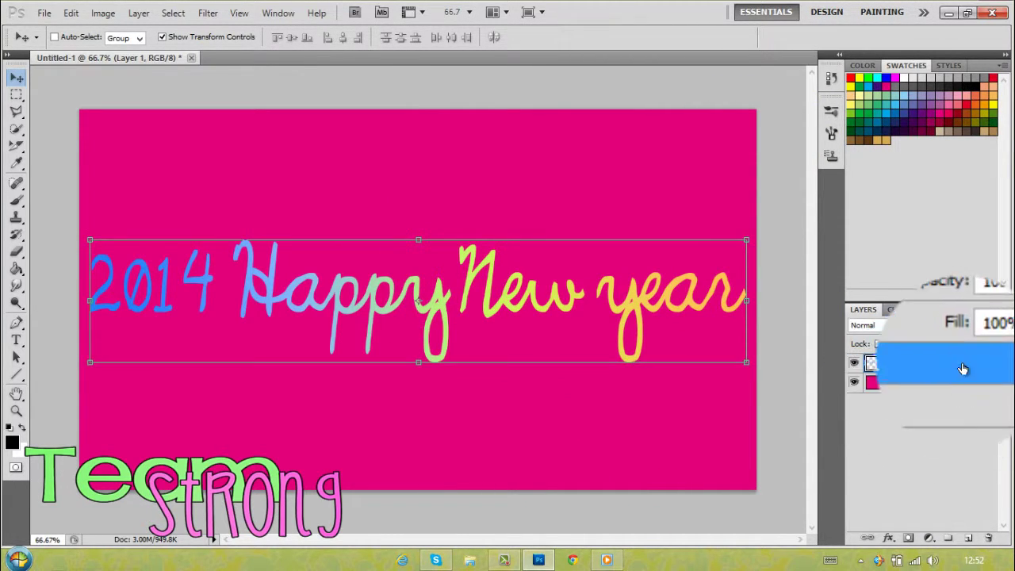
double_click(962, 369)
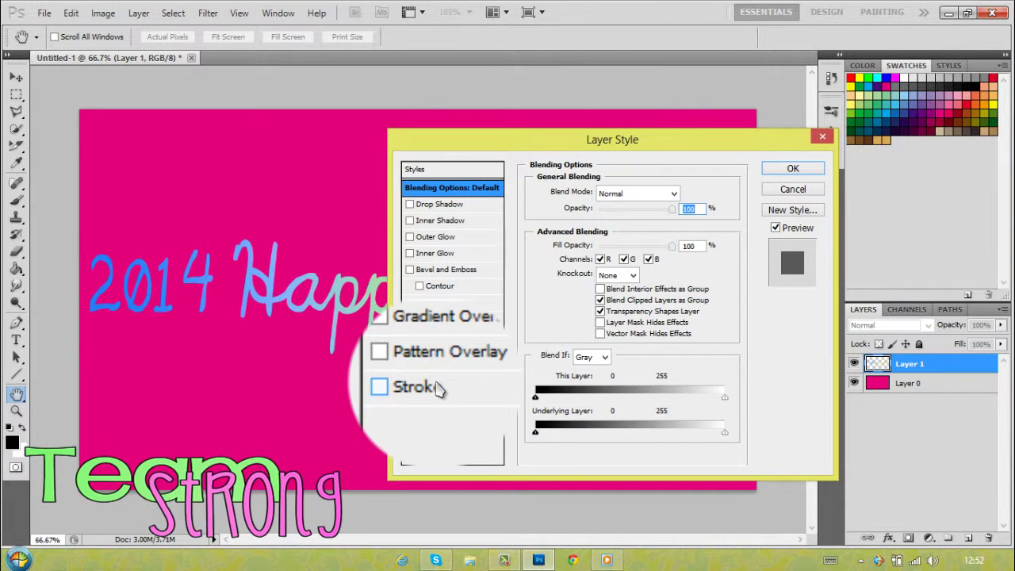
left_click(434, 386)
left_click(569, 287)
left_click(316, 80)
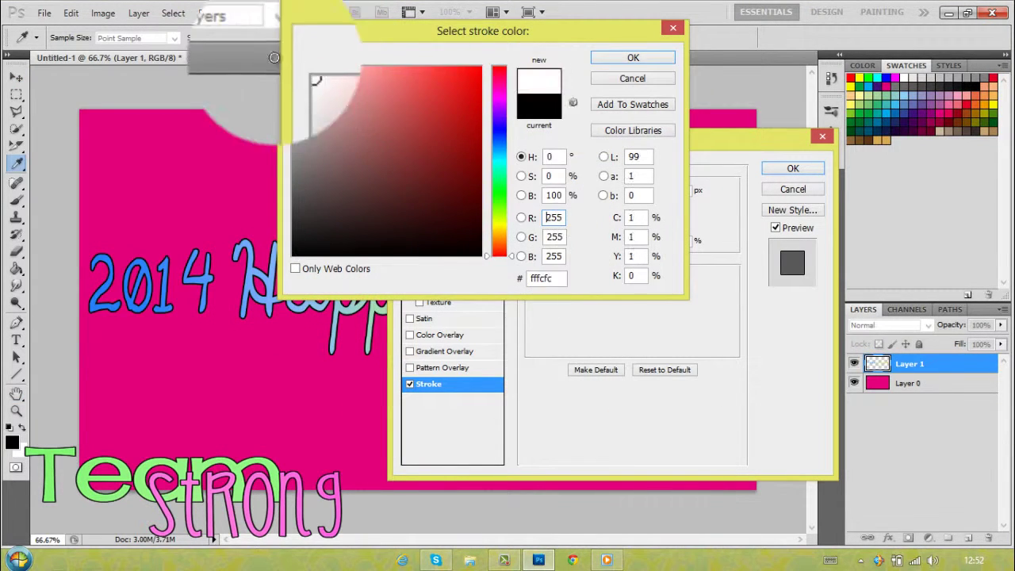
left_click(633, 57)
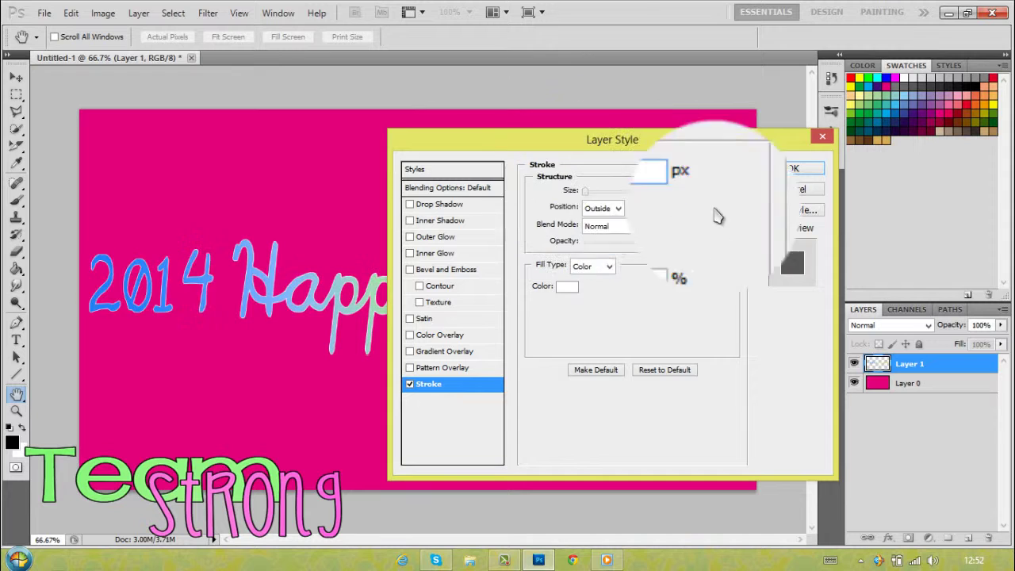
left_click(803, 168)
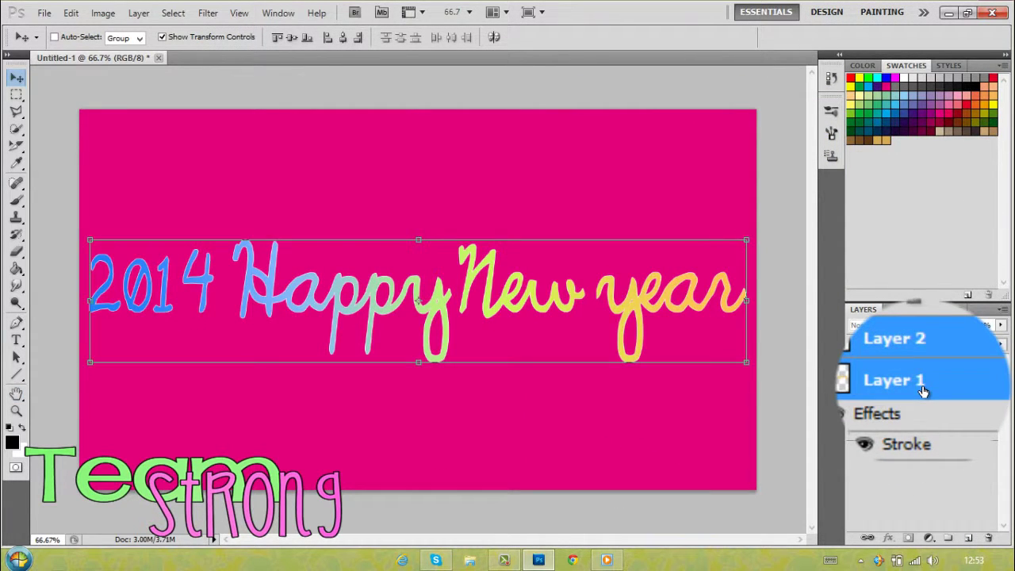
Merge the stroked lettering with Layer 2 and give it a 3 px outside gradient stroke in the blue-green-orange gradient.
left_click(944, 365)
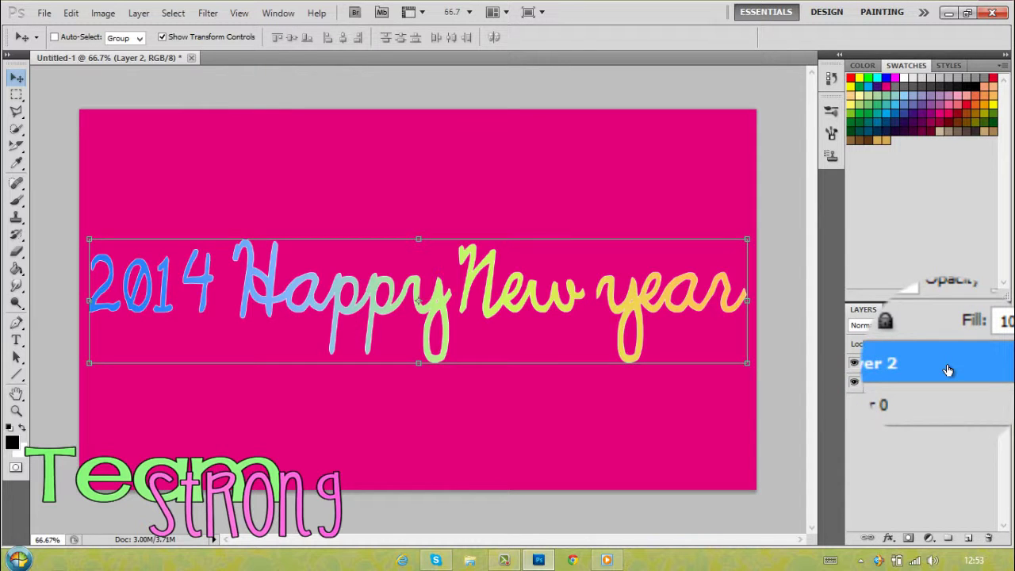
double_click(951, 366)
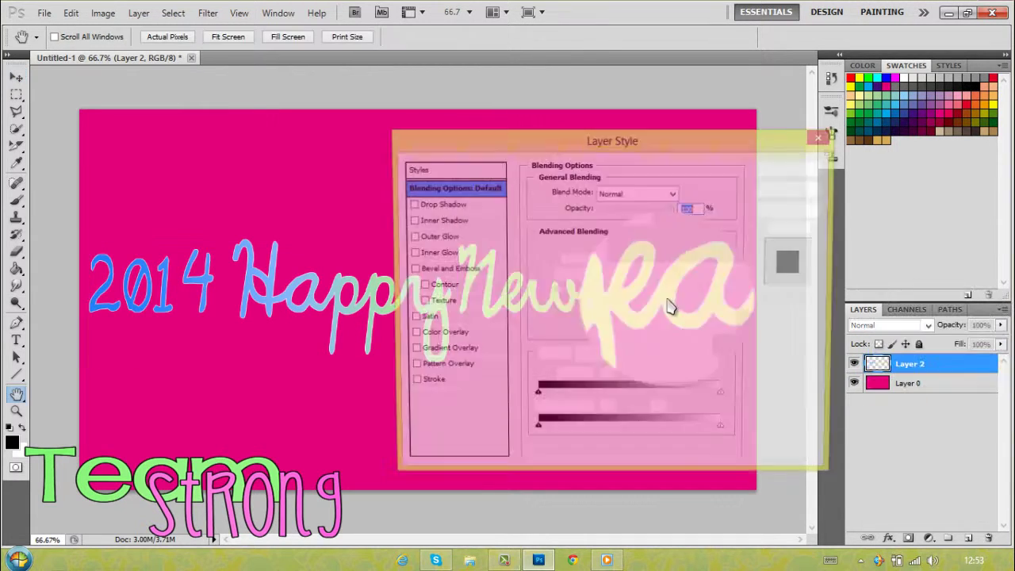
left_click(444, 384)
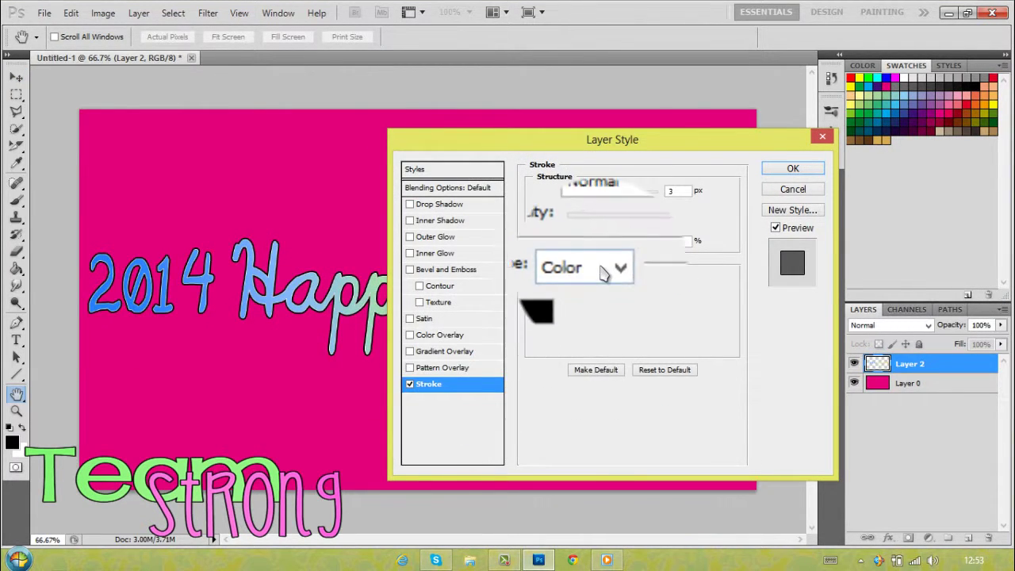
left_click(587, 267)
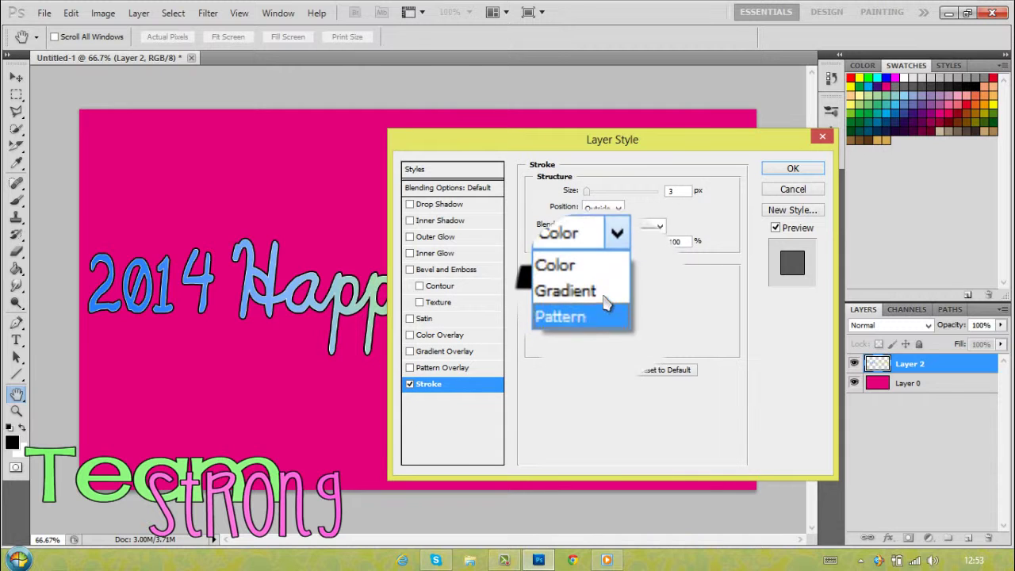
left_click(591, 277)
left_click(651, 287)
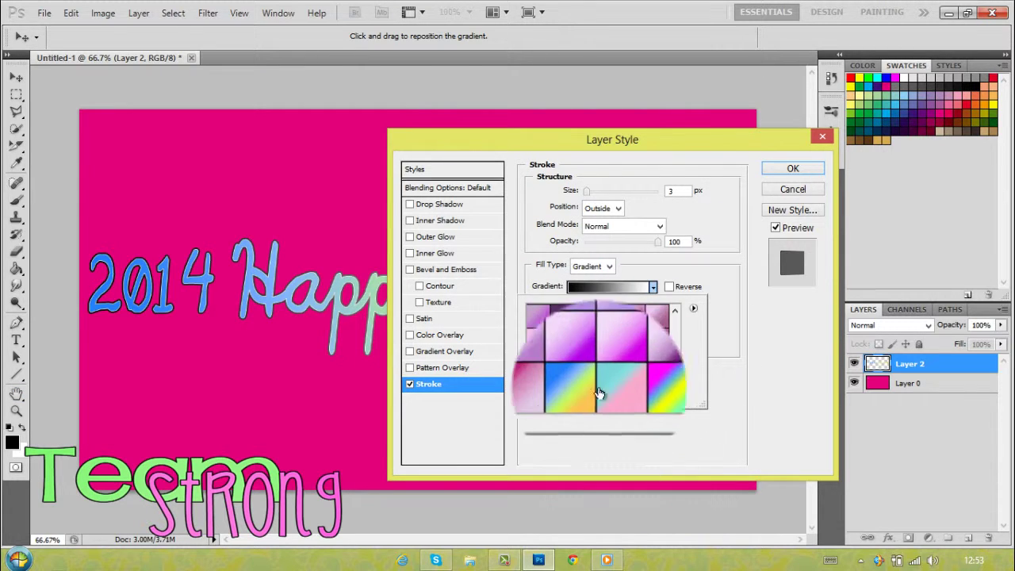
left_click(585, 324)
left_click(589, 419)
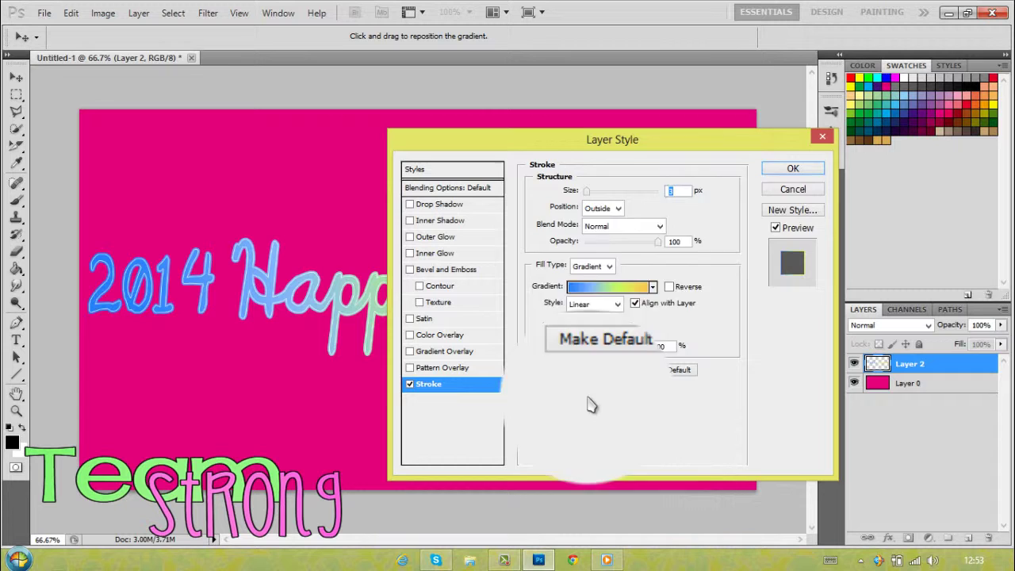
left_click(793, 162)
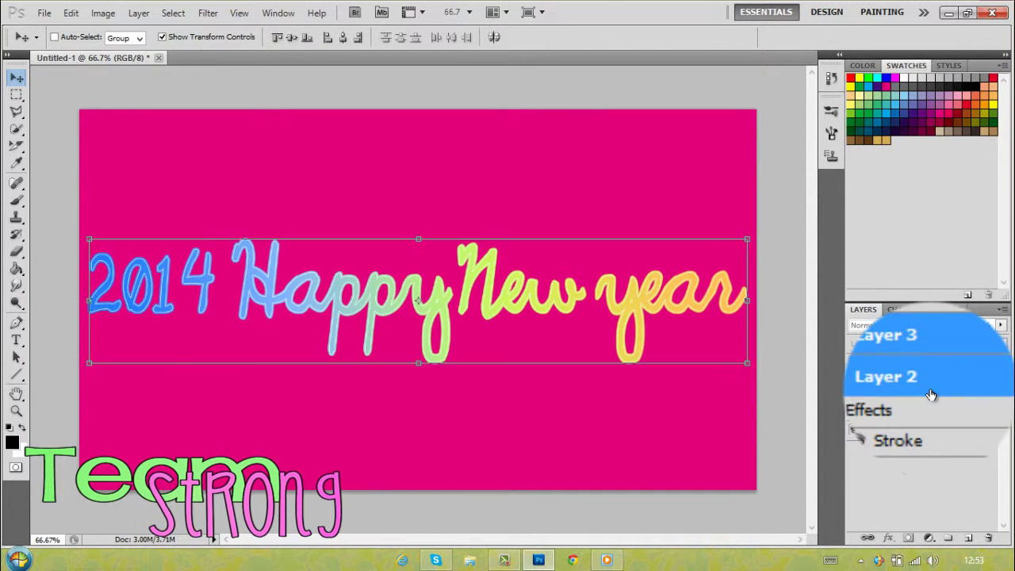
Merge the stroked lettering with Layer 3 and apply a Pattern Overlay using the speckled light-grey wood pattern in Darken blend mode.
key("ctrl+e")
double_click(963, 368)
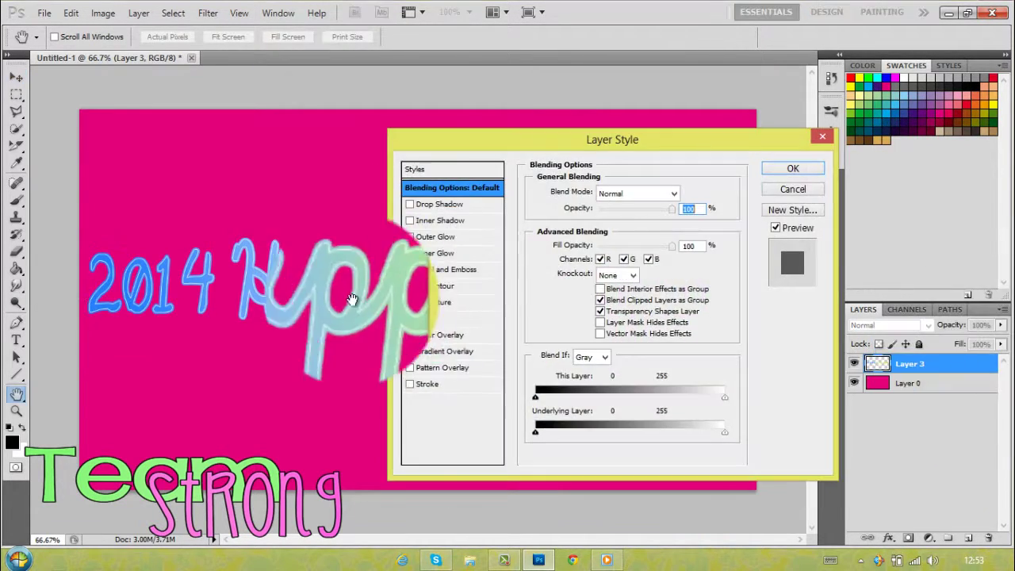
left_click(447, 368)
left_click(591, 238)
left_click(583, 358)
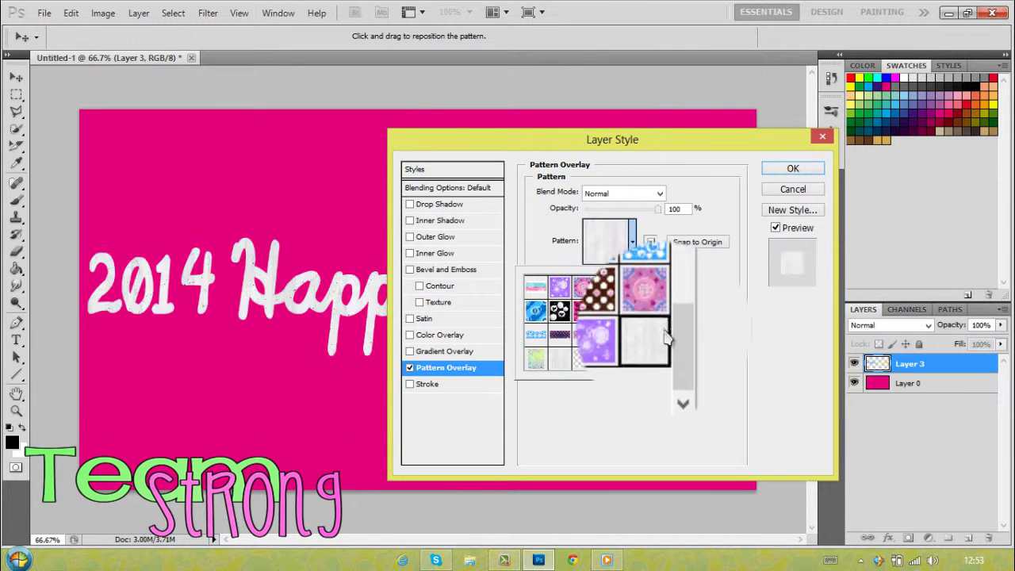
left_click(714, 306)
left_click(626, 192)
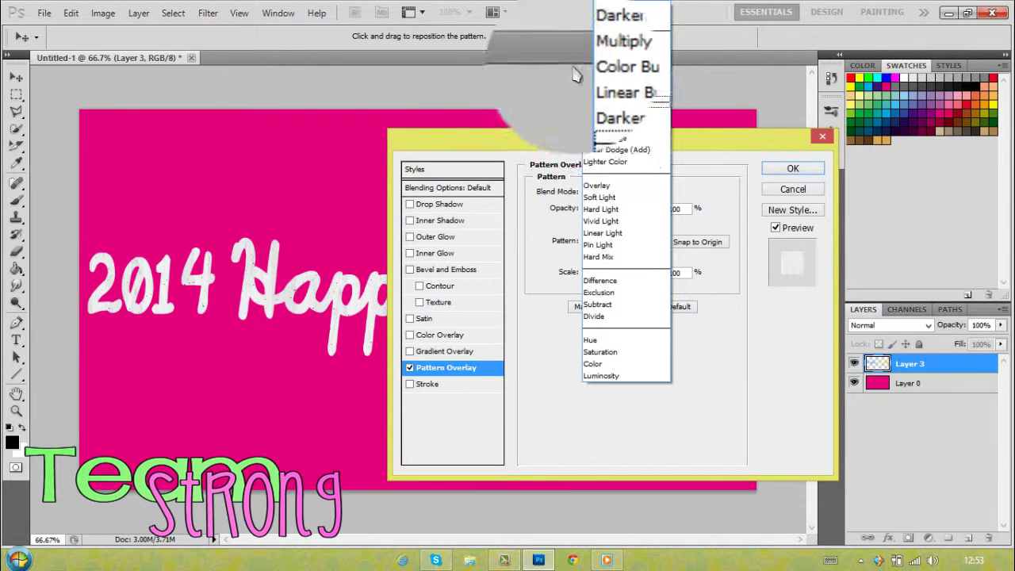
left_click(599, 42)
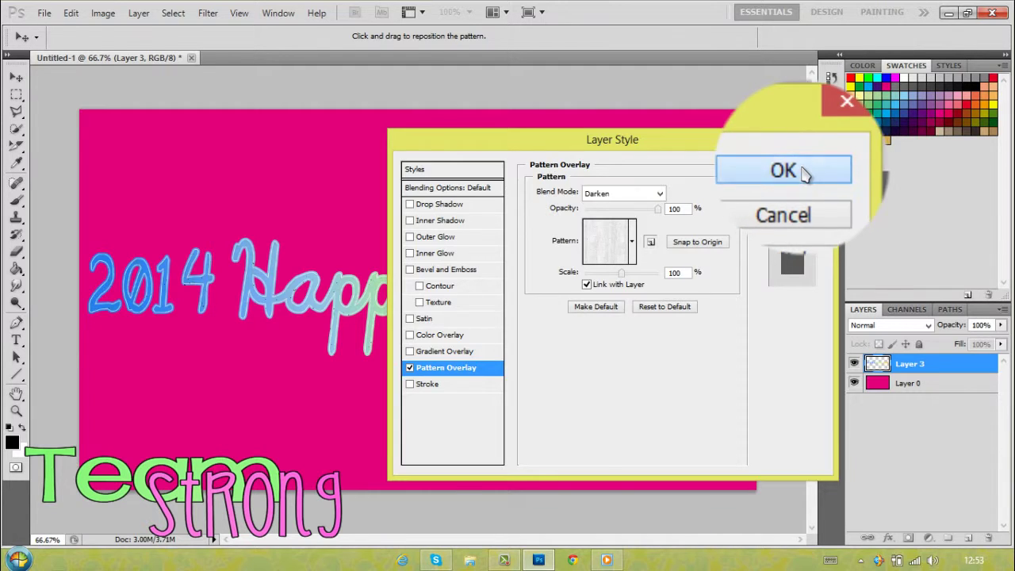
left_click(811, 175)
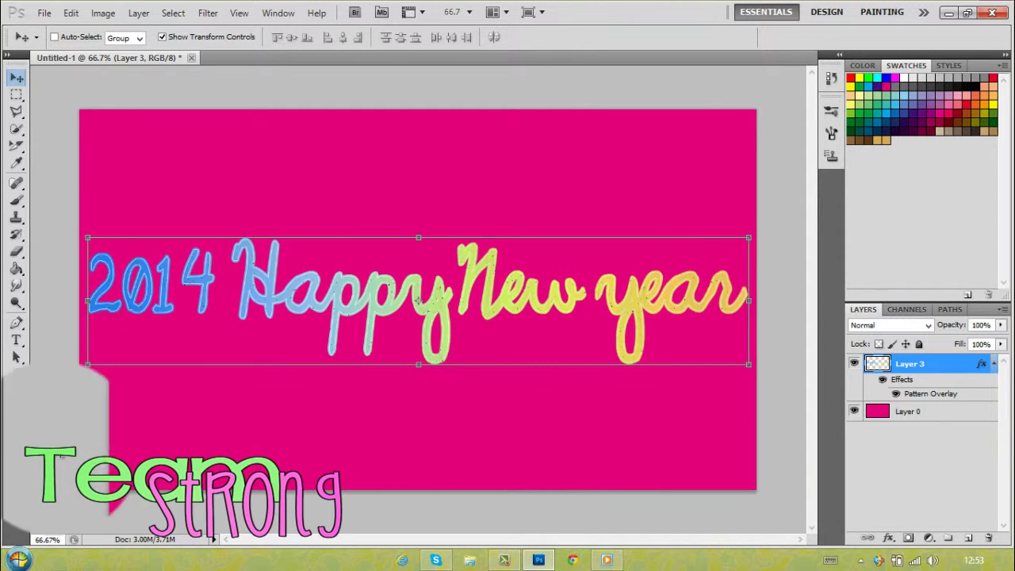
Draw a white horizontal line shape with an 80 px weight across the full canvas width above the lettering.
left_click(14, 383)
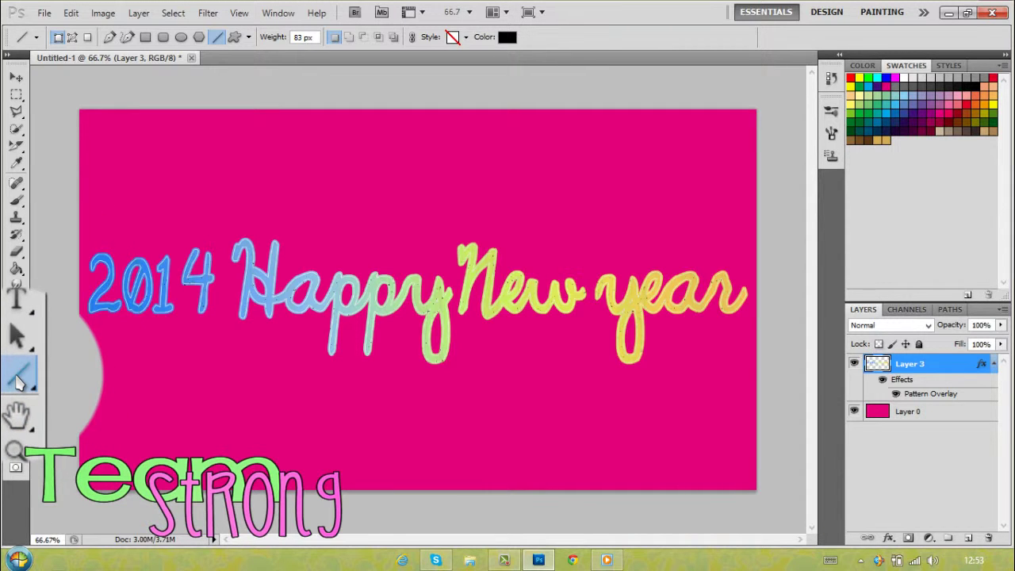
left_click(20, 382)
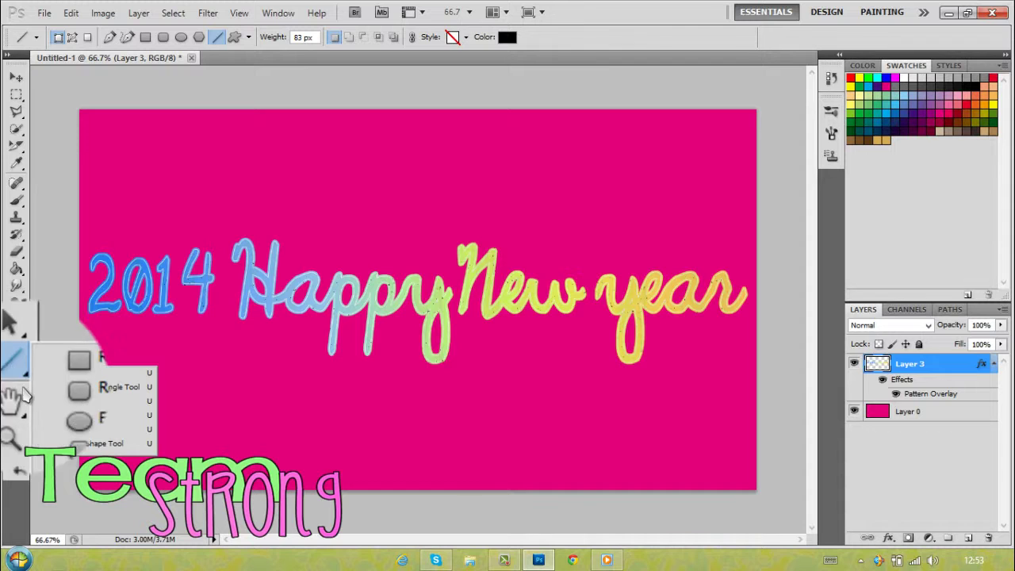
left_click(80, 437)
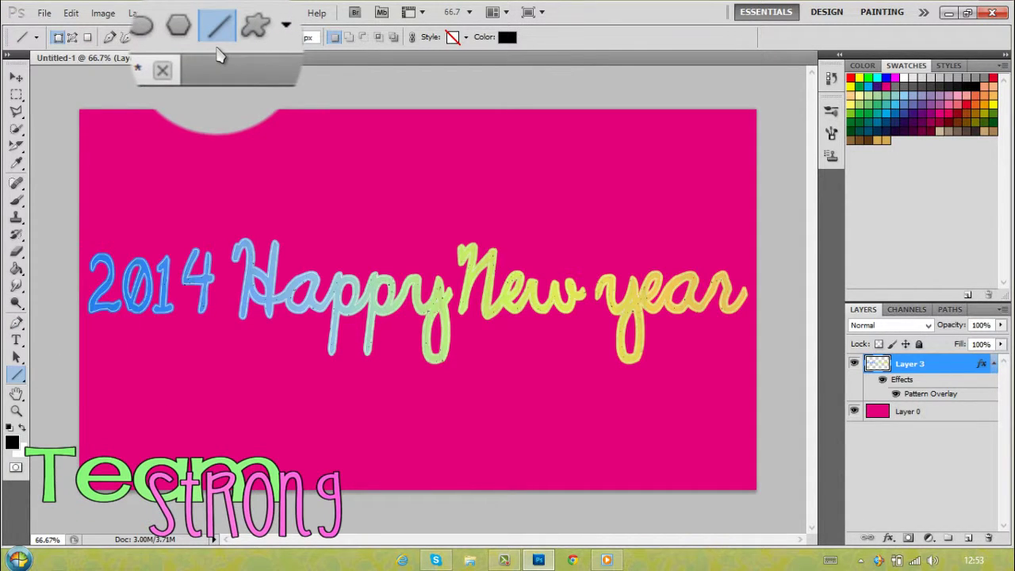
left_click(304, 37)
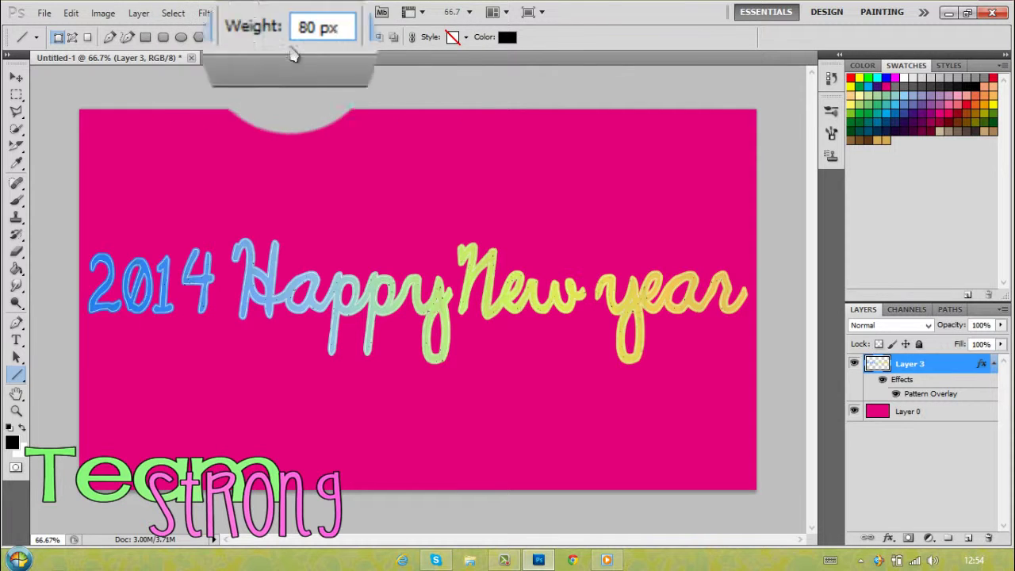
left_click_drag(118, 164, 641, 167)
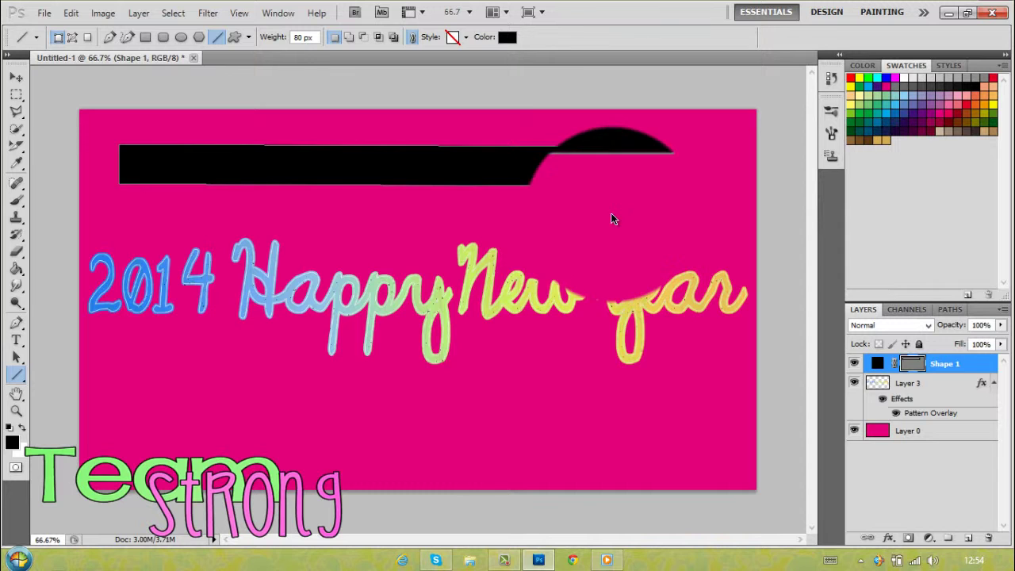
key("ctrl+z")
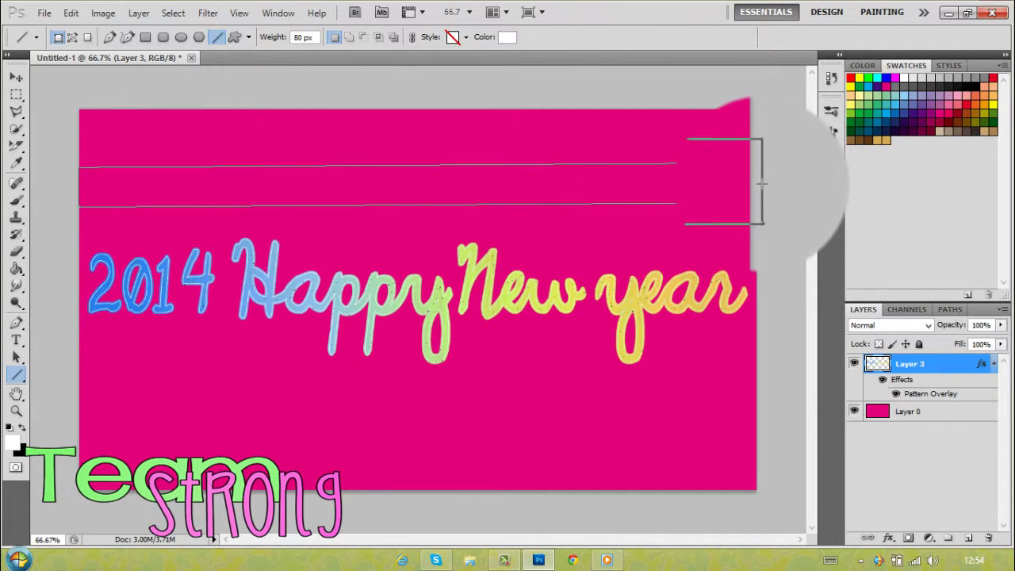
left_click_drag(761, 187, 761, 187)
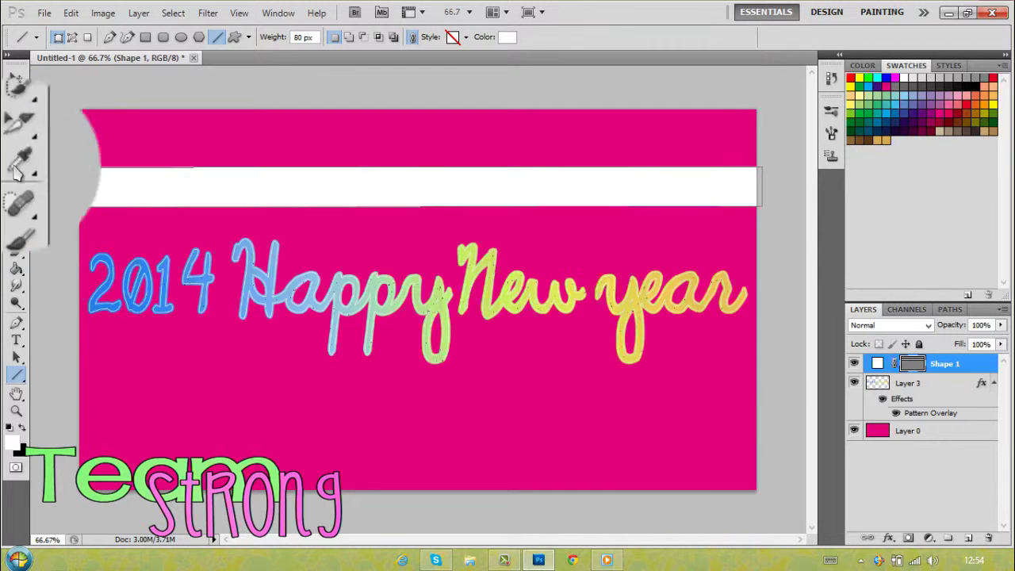
Duplicate the white stripe and place the copy below the lettering, parallel to the first stripe.
left_click(16, 77)
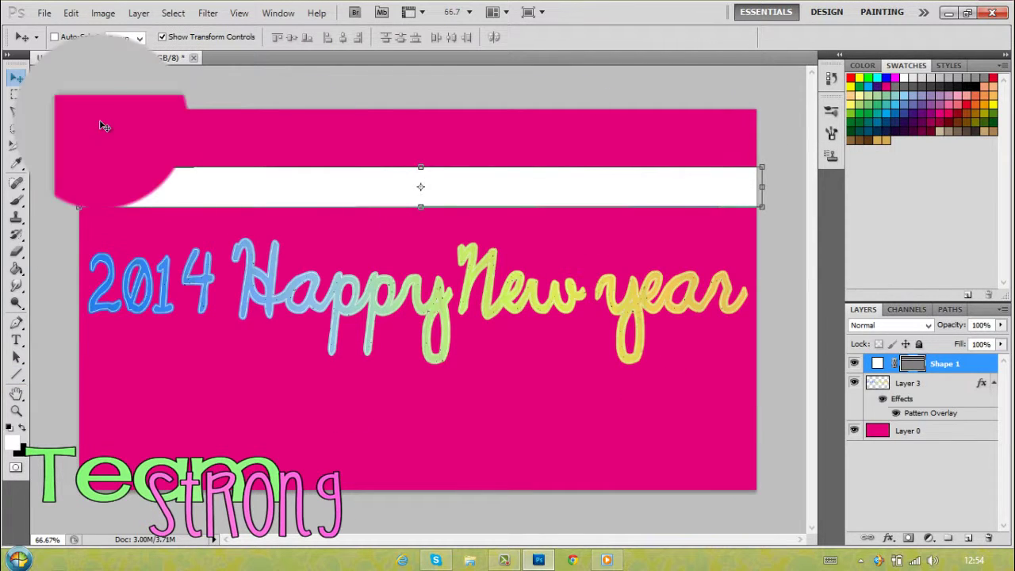
left_click(15, 369)
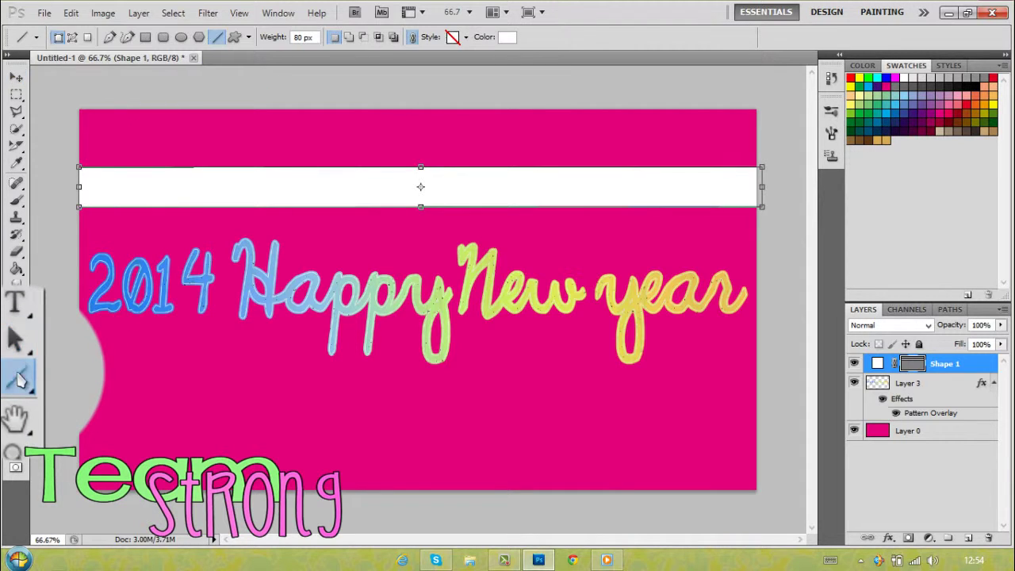
left_click(16, 78)
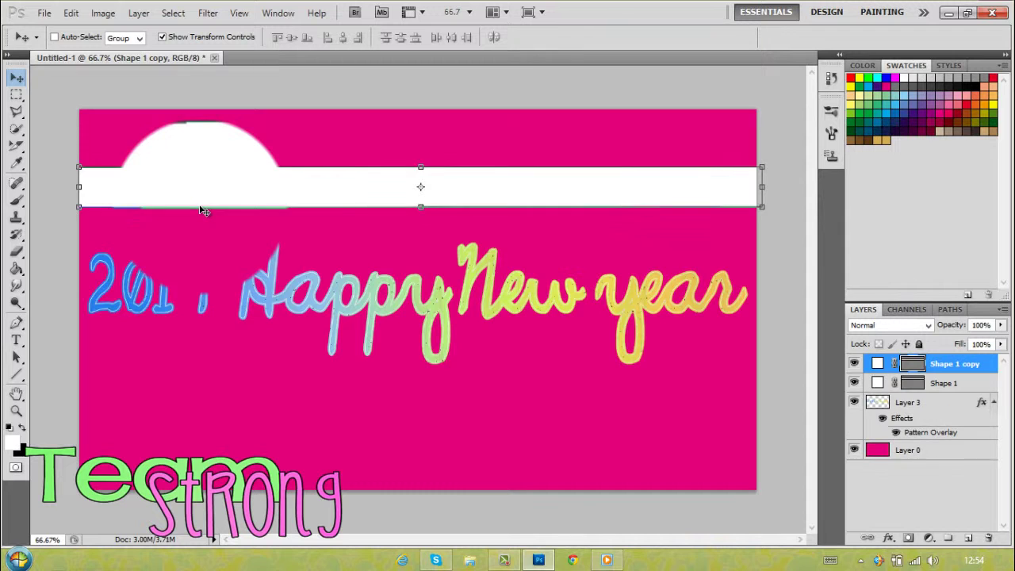
left_click_drag(363, 215, 342, 401)
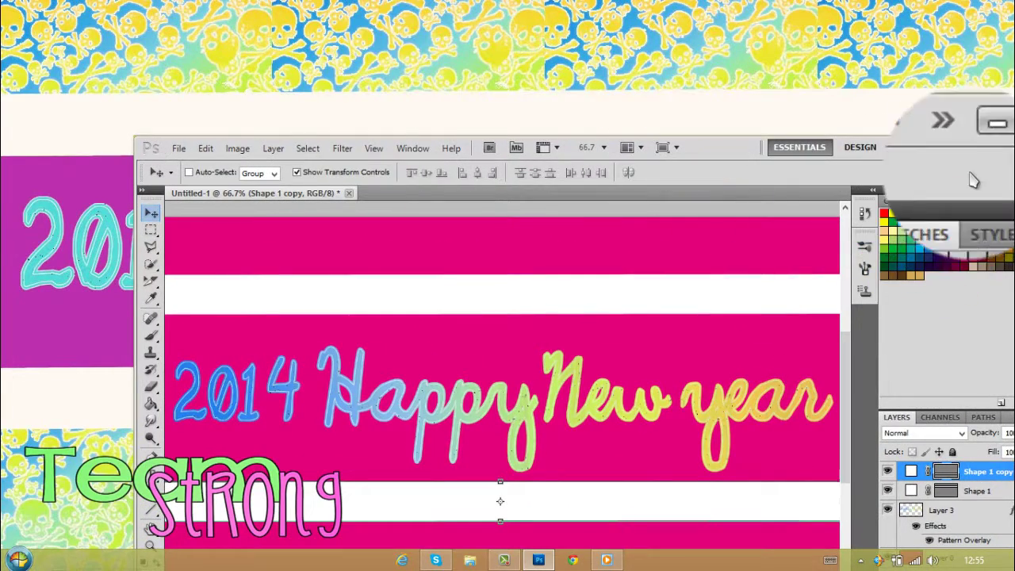
left_click(1007, 148)
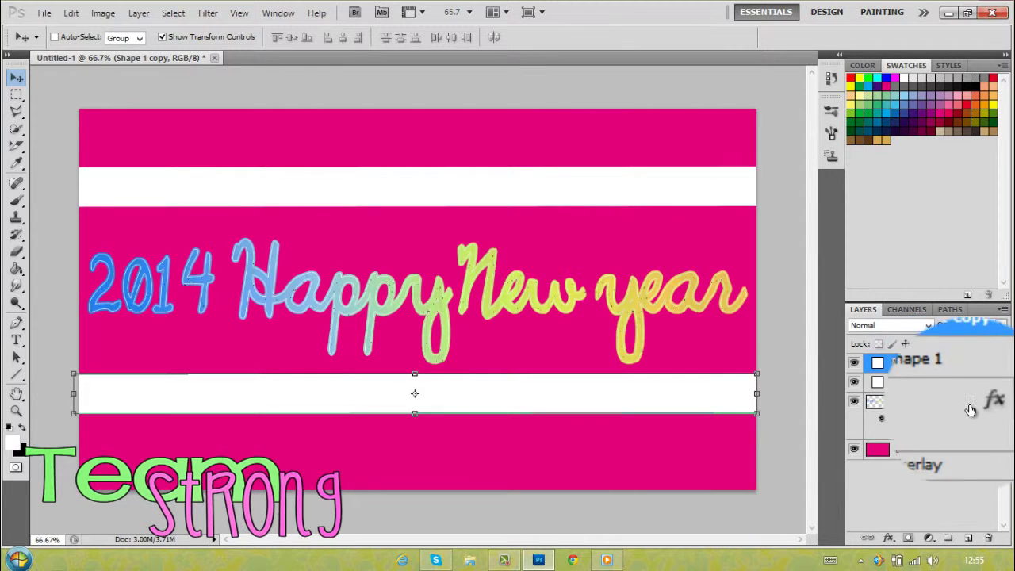
Merge the two white stripe layers into one and move it beneath the lettering layer.
left_click(960, 381, "shift")
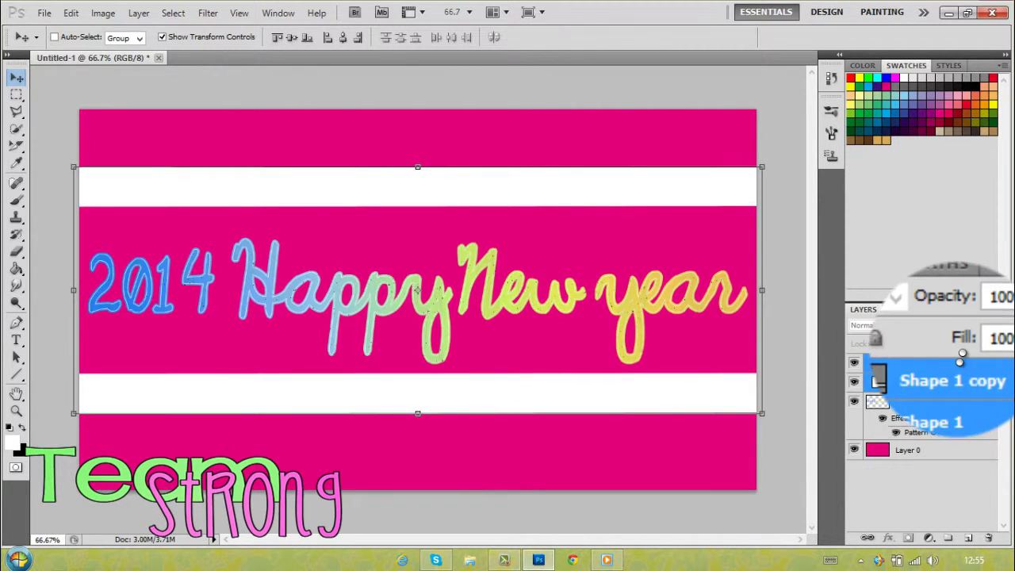
left_click(964, 365)
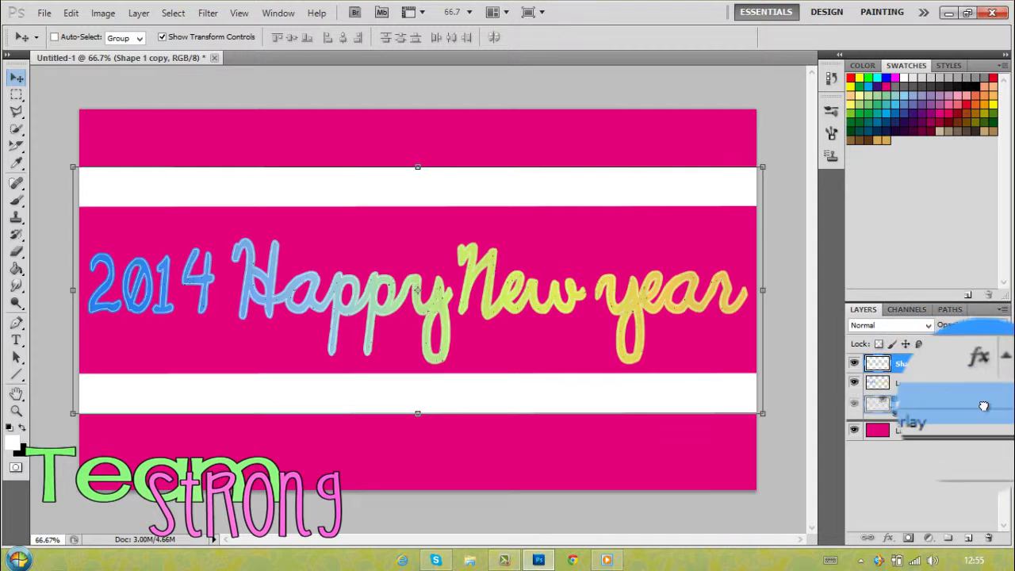
left_click_drag(986, 422, 983, 420)
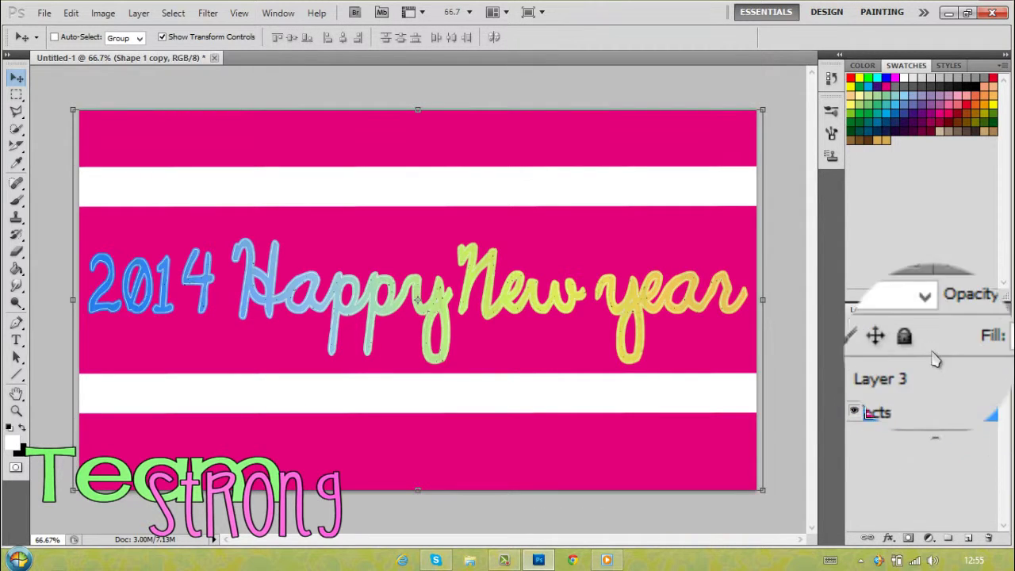
Toggle the visibility of the lettering, stripes and background layers to check what each one contains.
left_click(853, 363)
left_click(853, 363)
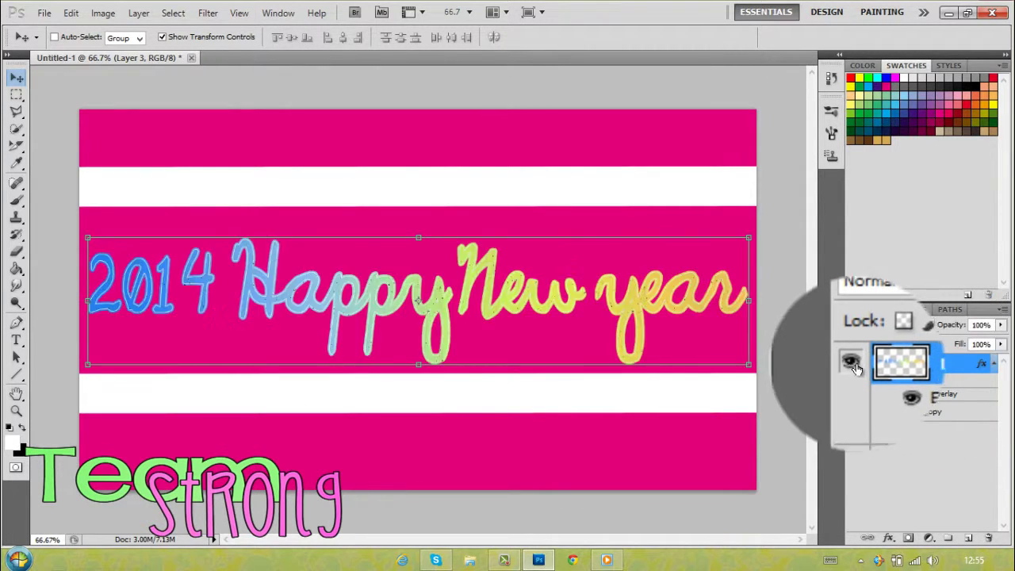
left_click(853, 411)
left_click(852, 410)
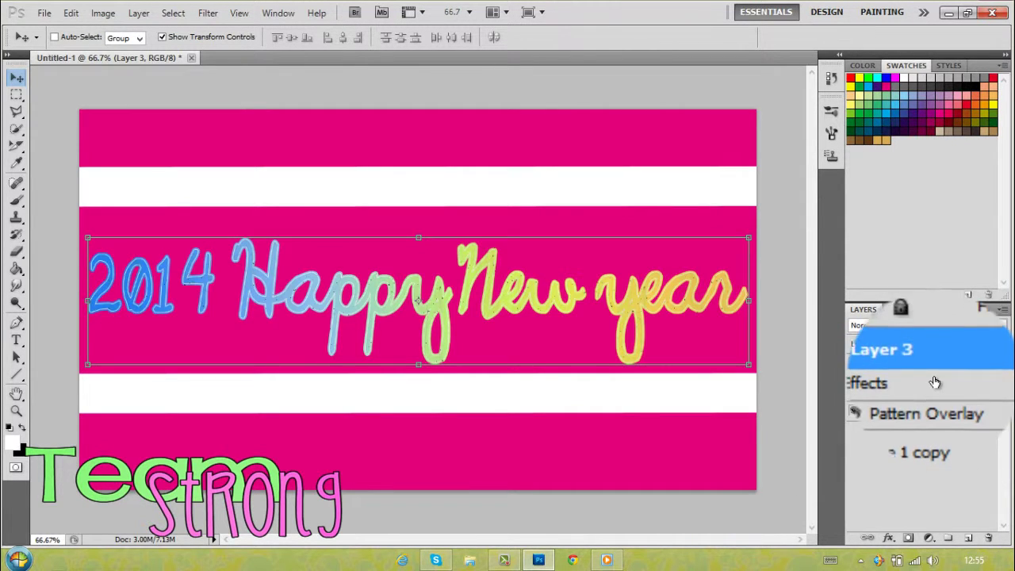
left_click(973, 418)
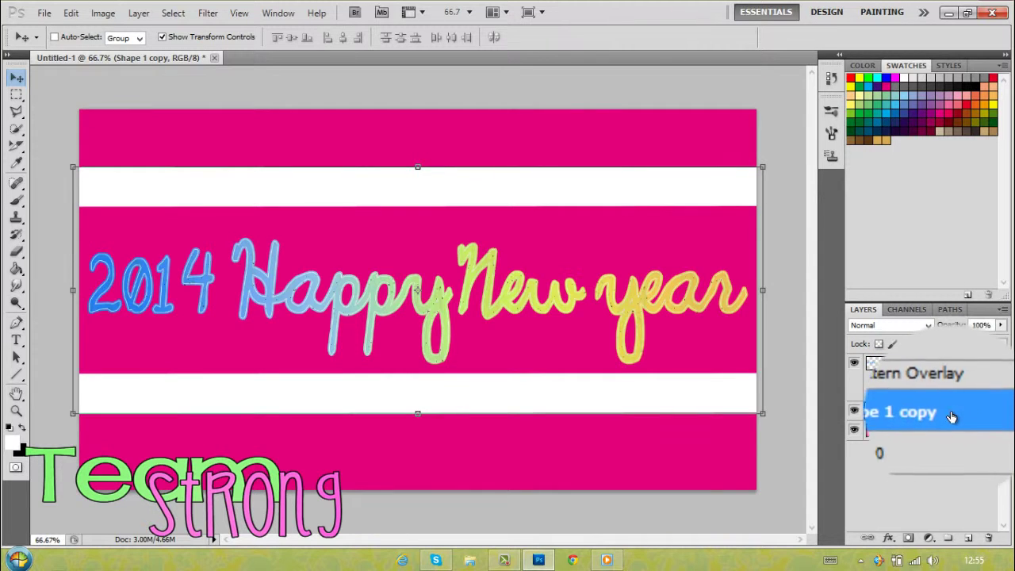
left_click(854, 410)
left_click(854, 410)
left_click(854, 429)
left_click(854, 429)
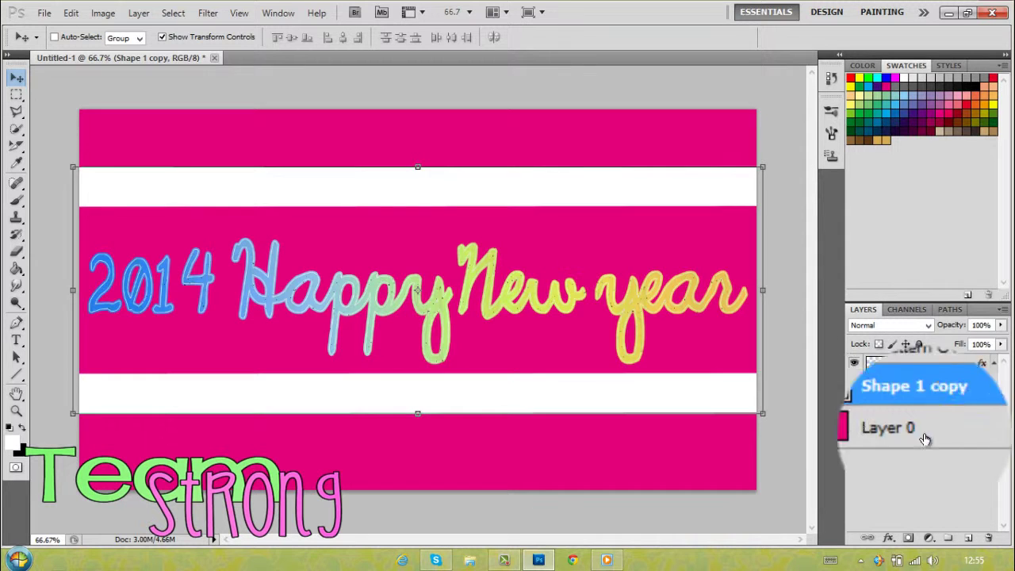
Add a Pattern Overlay to the pink background Layer 0 using the speckled light-grey wood pattern.
left_click(970, 434)
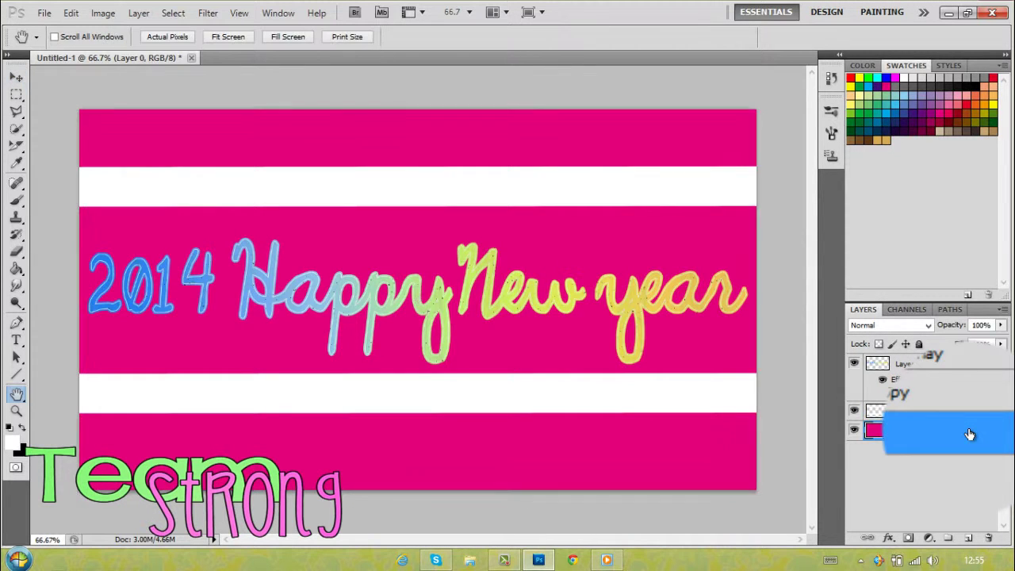
double_click(970, 435)
left_click(446, 368)
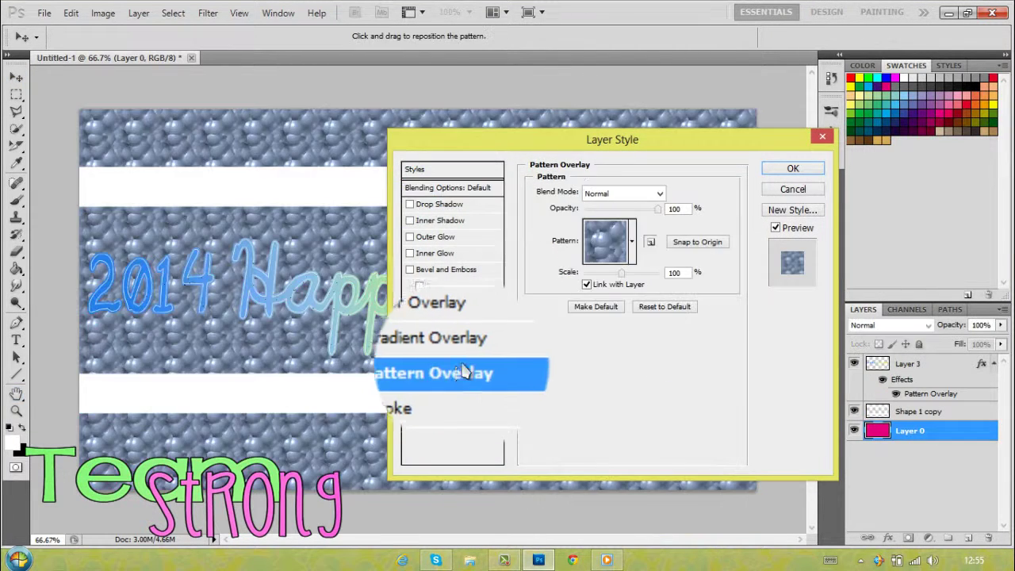
left_click(632, 242)
left_click(655, 334)
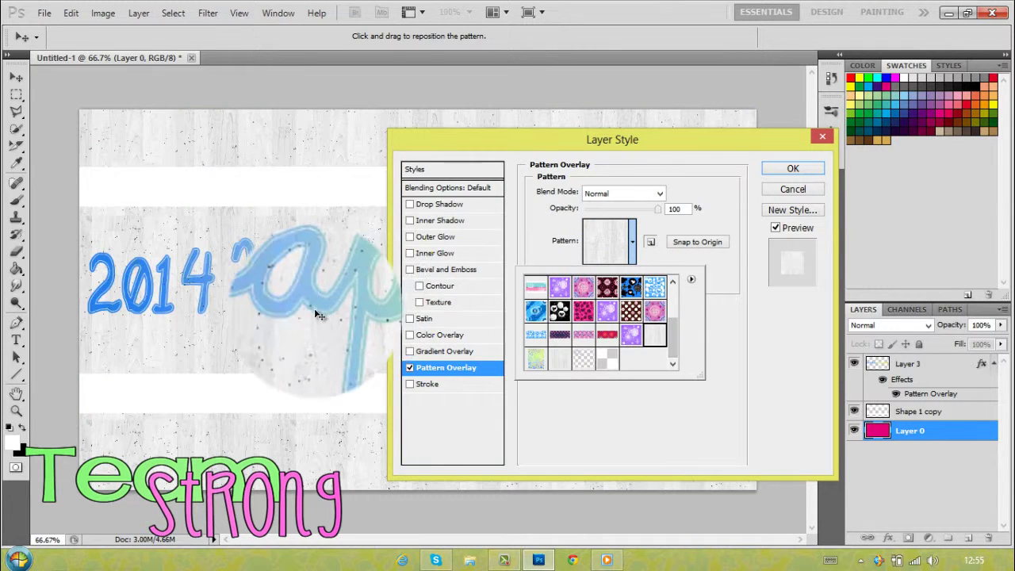
Try other overlay patterns on the background, including black moons with hearts, maroon heart circles and pink lips.
left_click(559, 311)
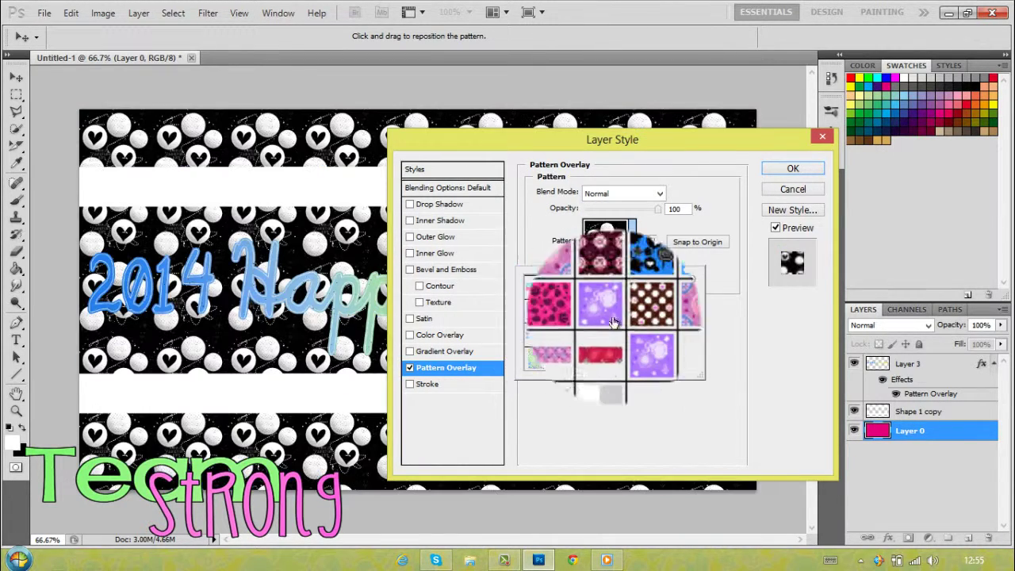
left_click(653, 334)
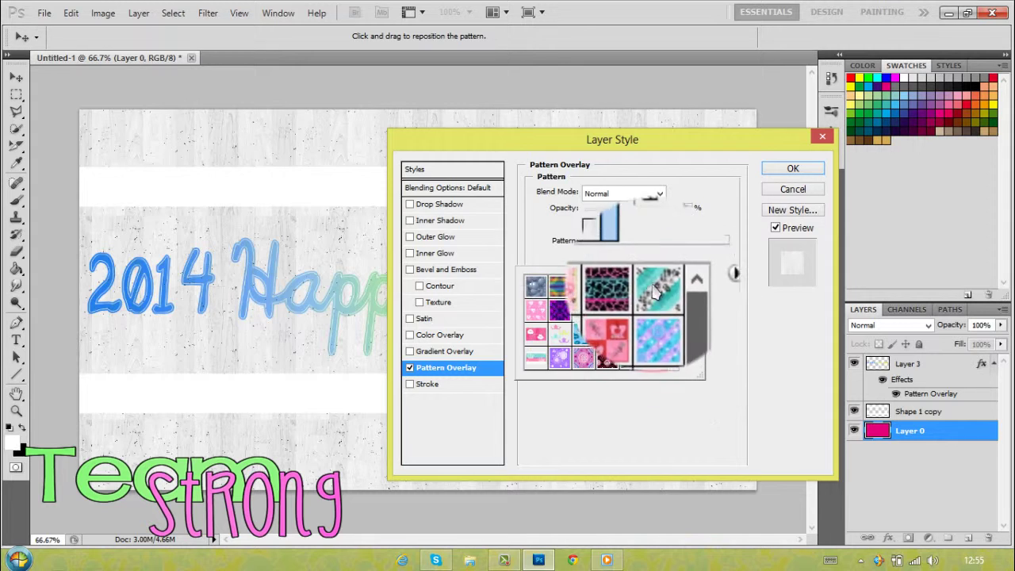
scroll(658, 317, "down", 3)
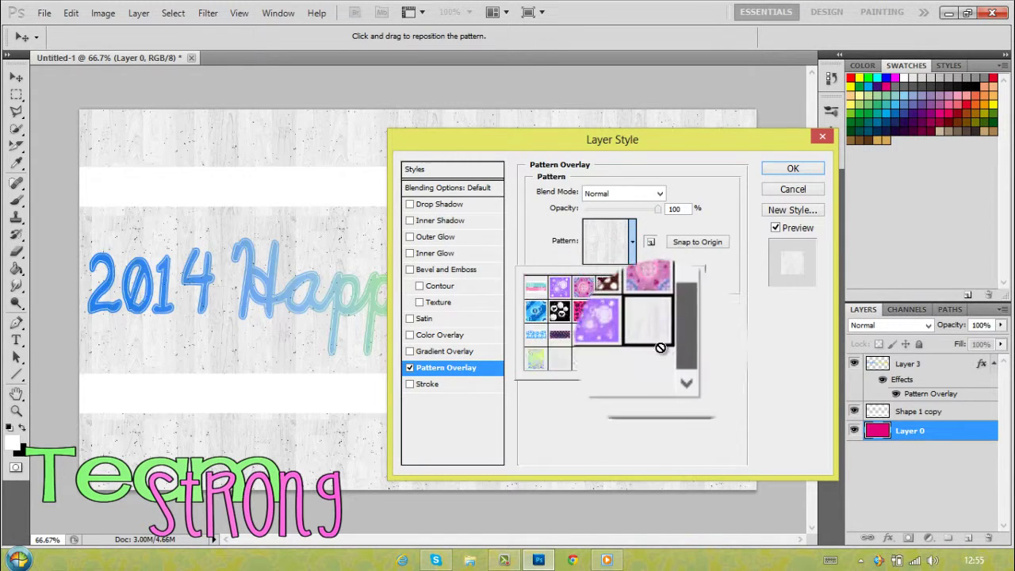
left_click(638, 321)
left_click(663, 344)
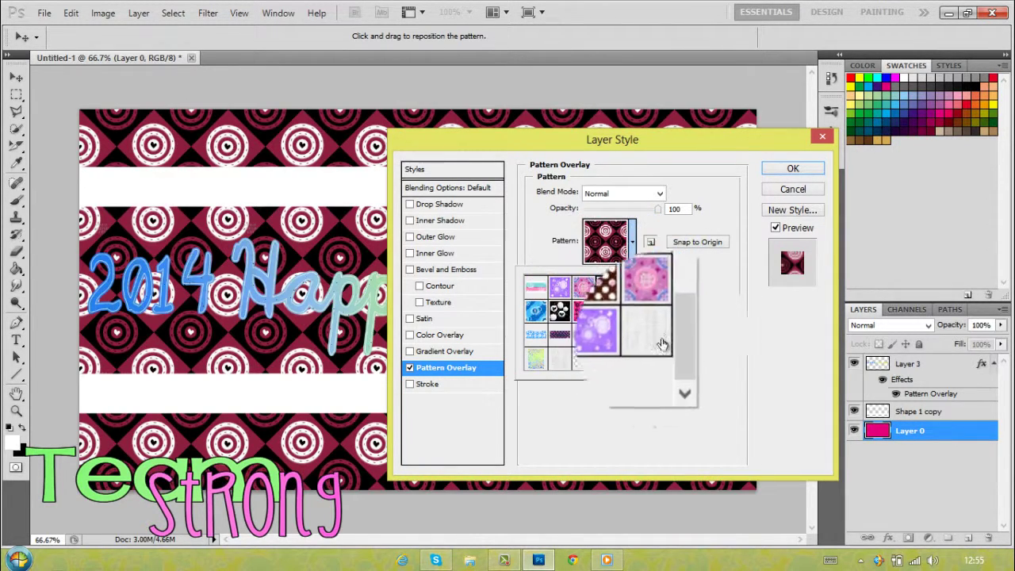
scroll(662, 343, "up", 3)
left_click(653, 325)
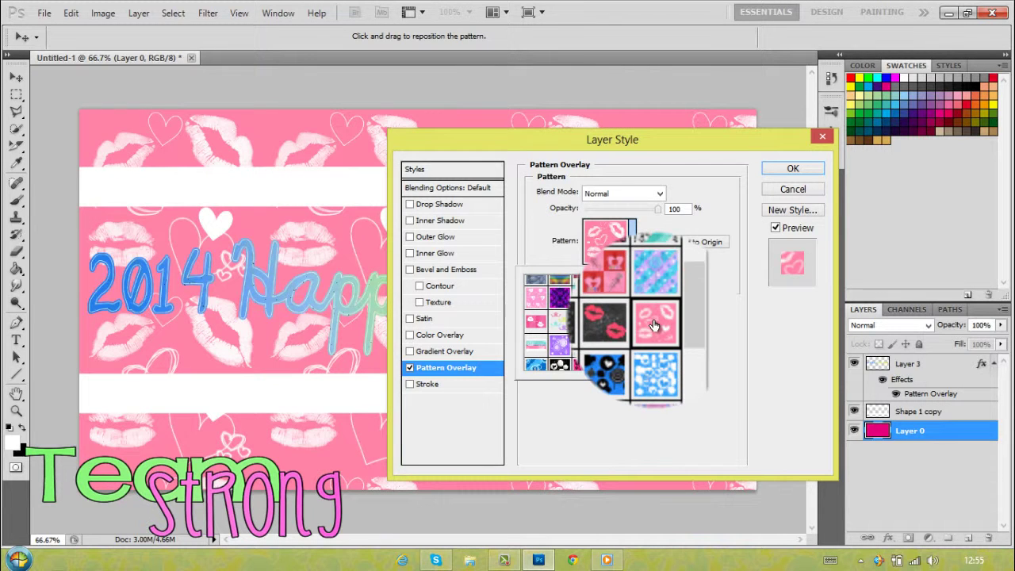
left_click(630, 345)
Set the background's overlay to the pastel crown pattern in Normal blend mode at 100% scale and apply it.
left_click(607, 280)
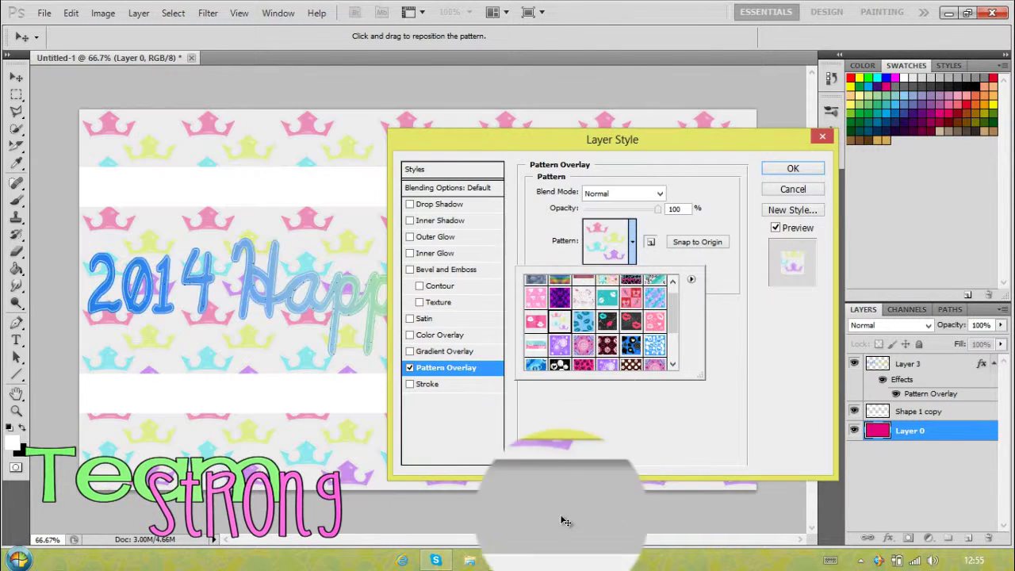
left_click(606, 559)
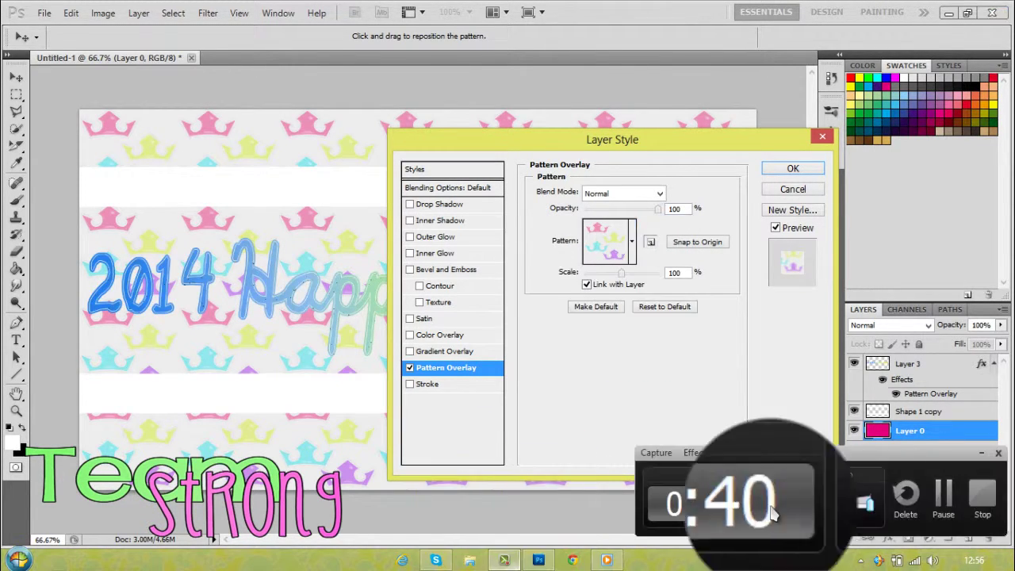
left_click(803, 170)
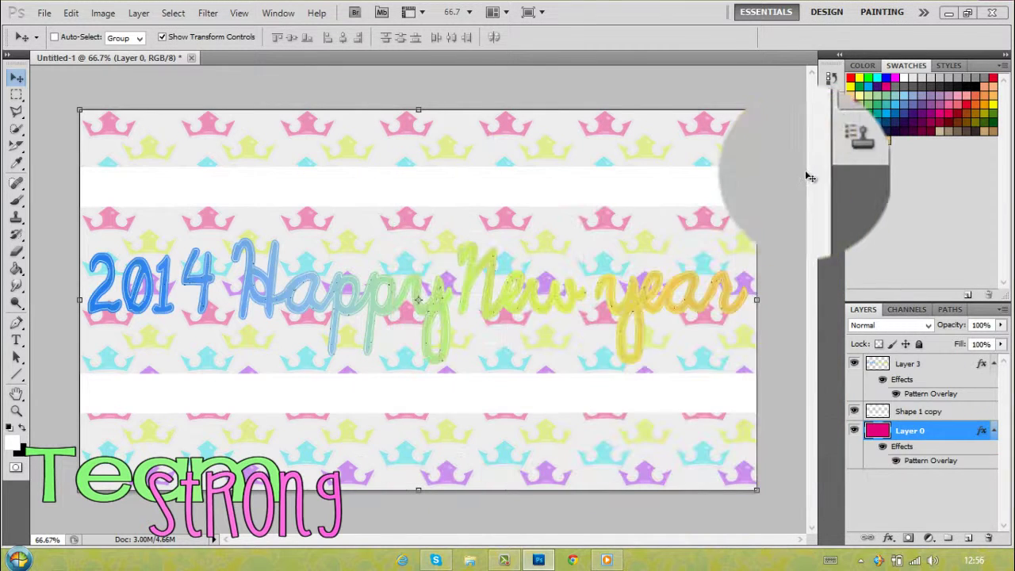
Merge the white stripes layer (Shape 1 copy) with the crown-patterned Layer 0 and toggle the lettering's visibility to check the result.
left_click(932, 438)
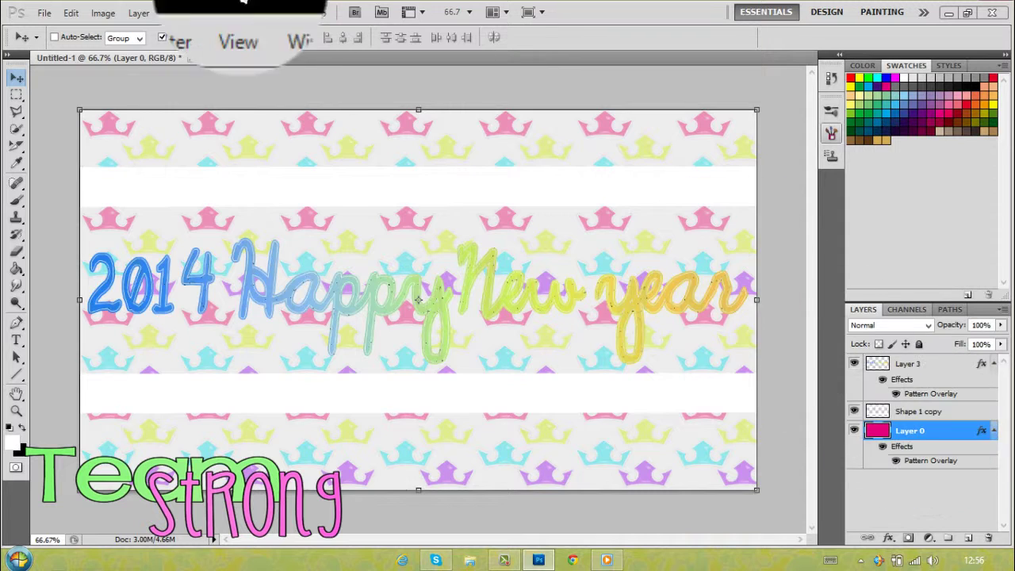
left_click(956, 416, "shift")
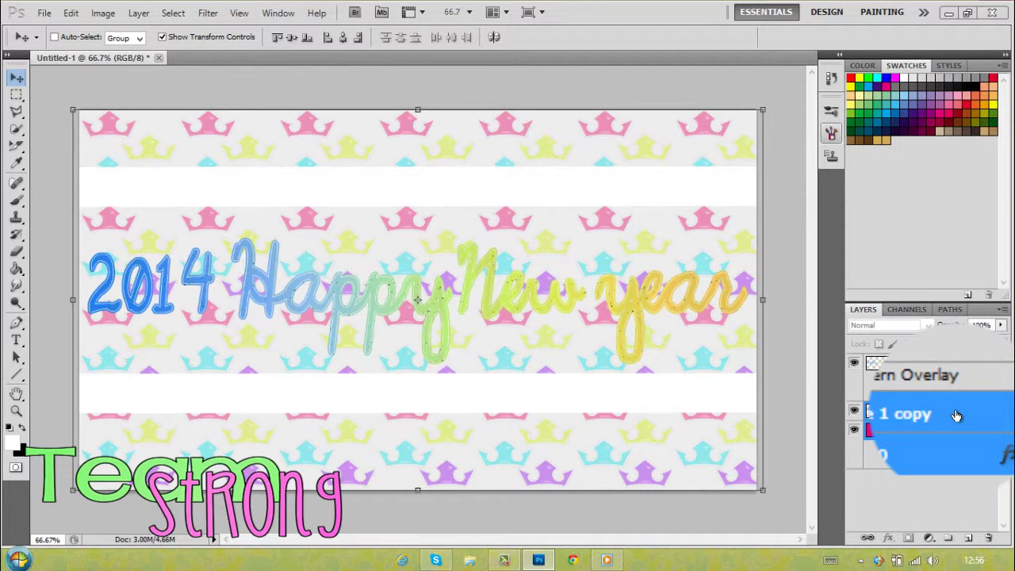
left_click_drag(397, 194, 621, 213)
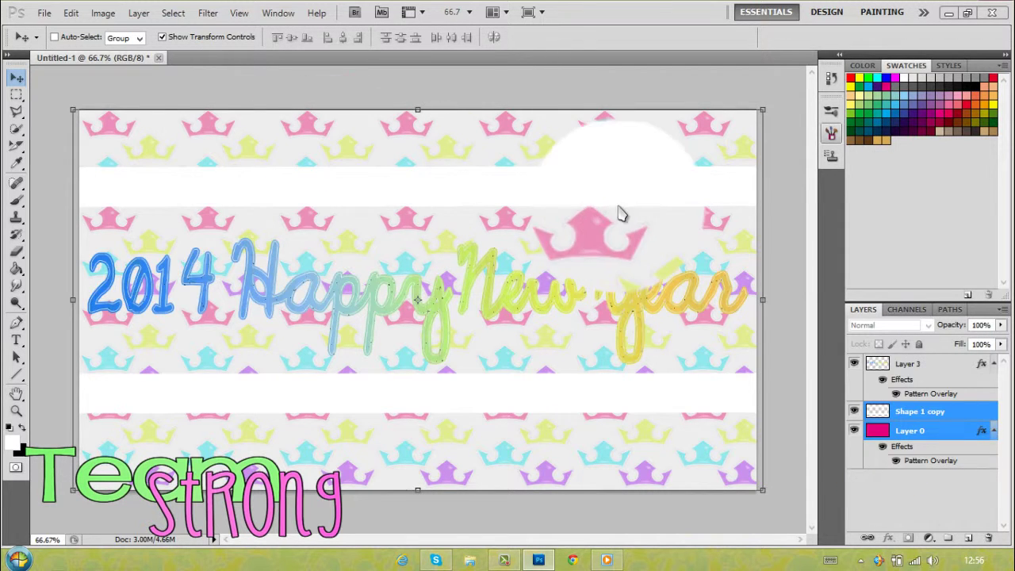
left_click(855, 365)
left_click(854, 365)
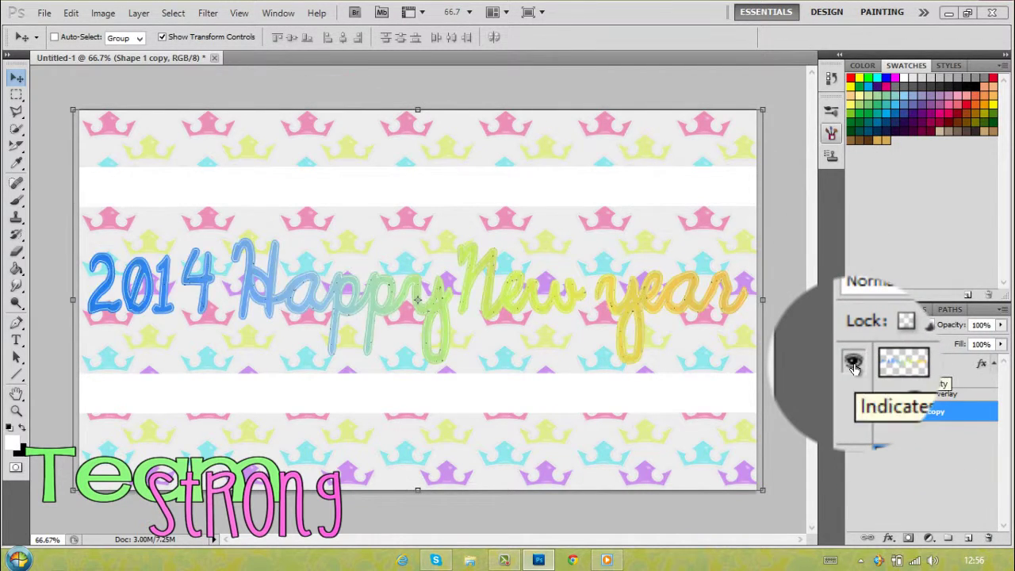
Move the merged stripes and crown layer above the lettering on Layer 3 and keep it selected.
left_click_drag(944, 413, 959, 374)
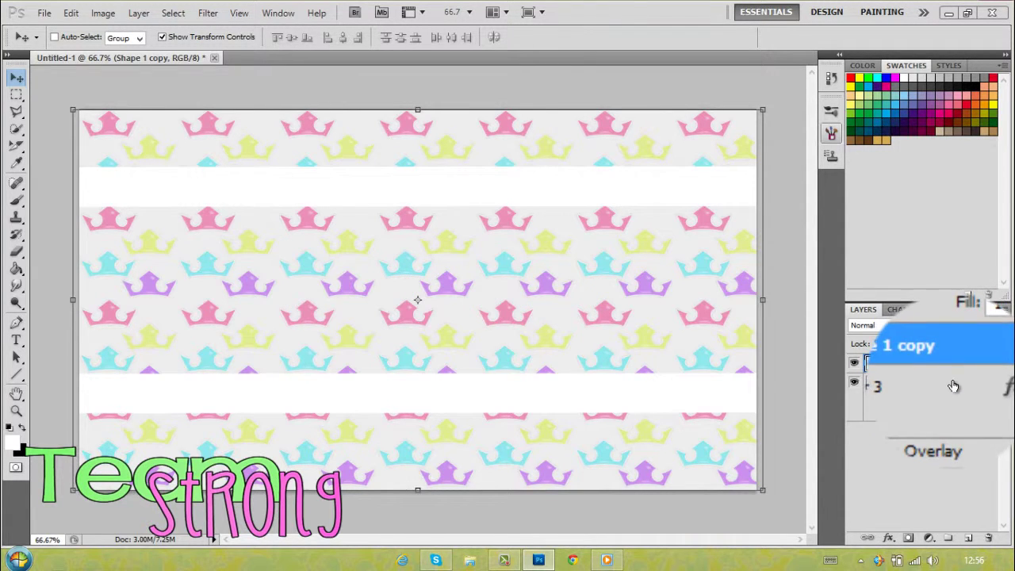
left_click(953, 384)
left_click(939, 365)
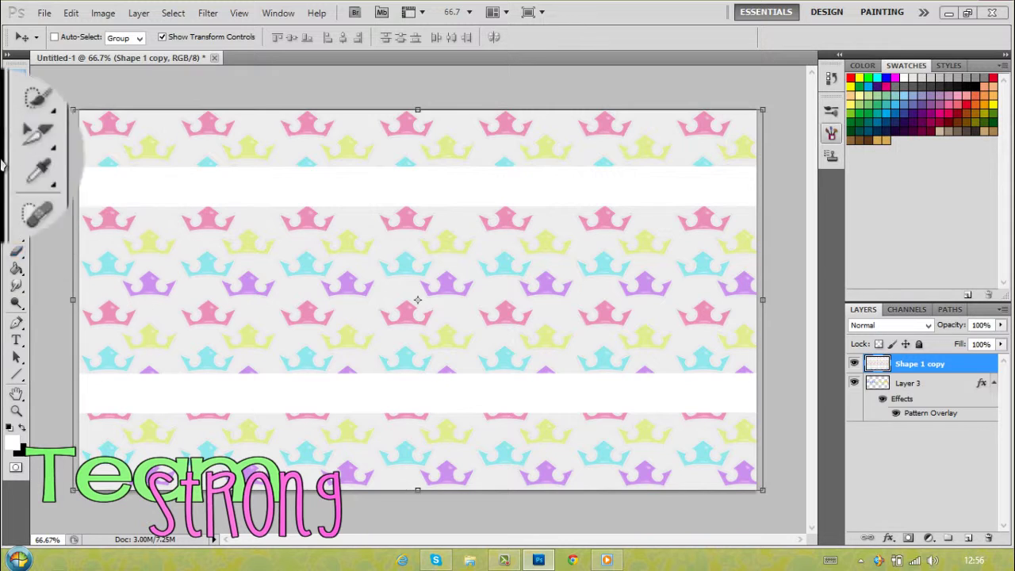
left_click(16, 129)
left_click(63, 145)
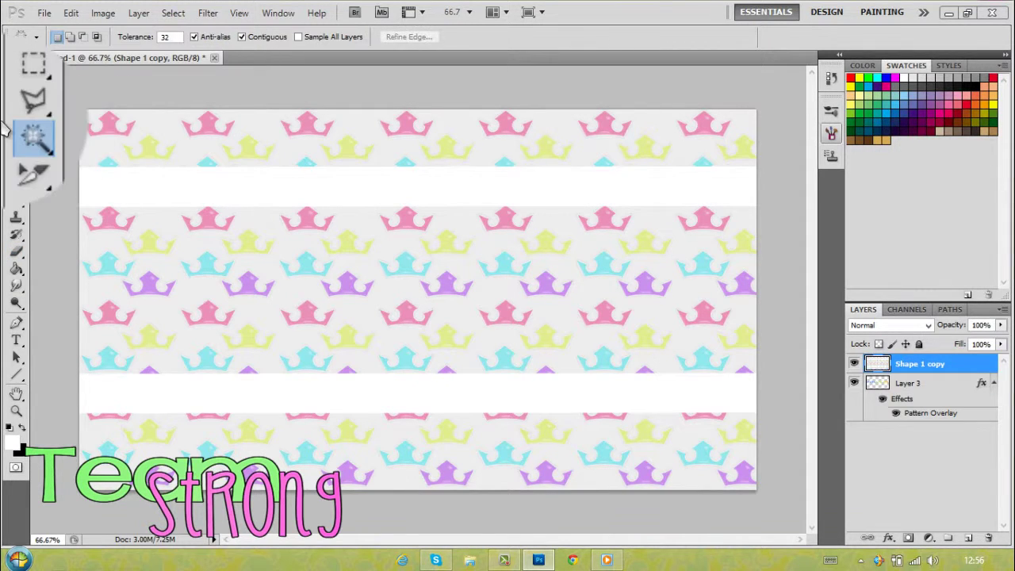
left_click(14, 131)
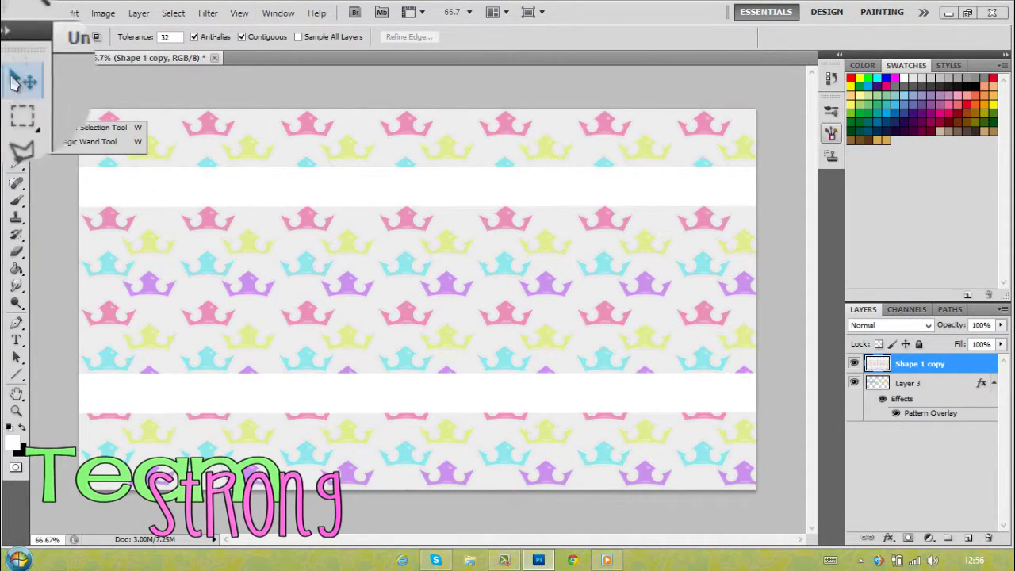
left_click(64, 145)
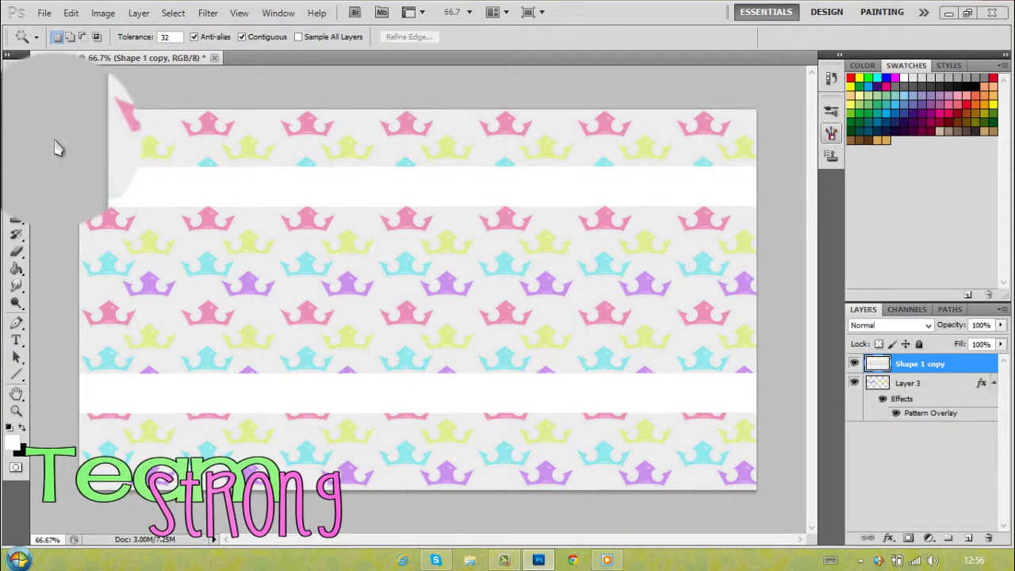
left_click(240, 273)
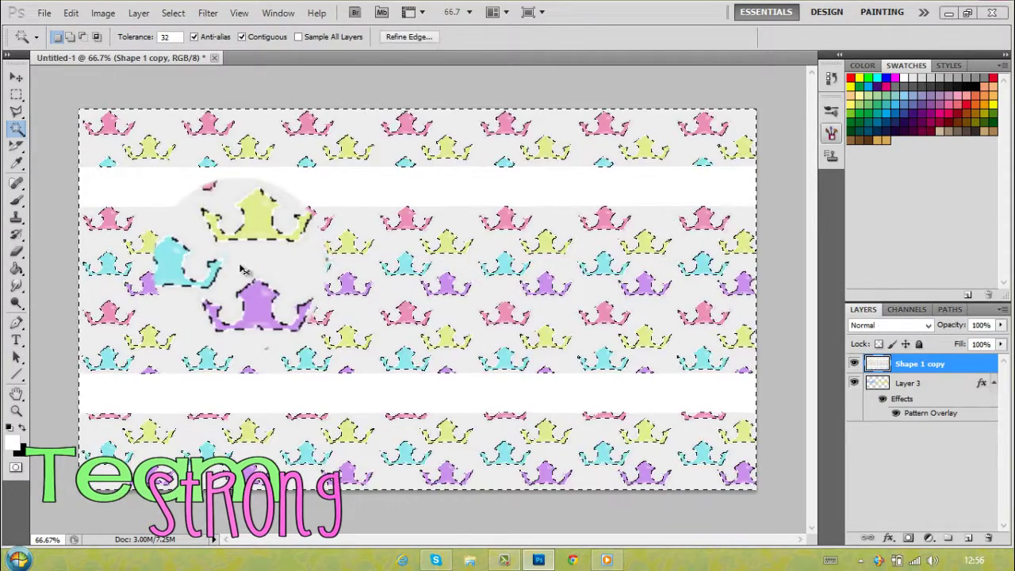
key("ctrl+d")
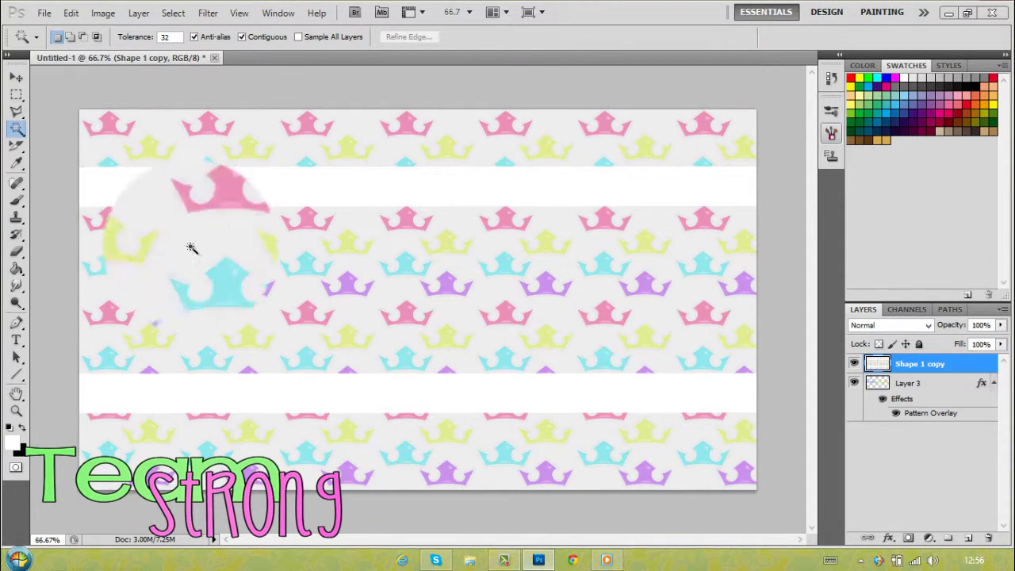
left_click(408, 286)
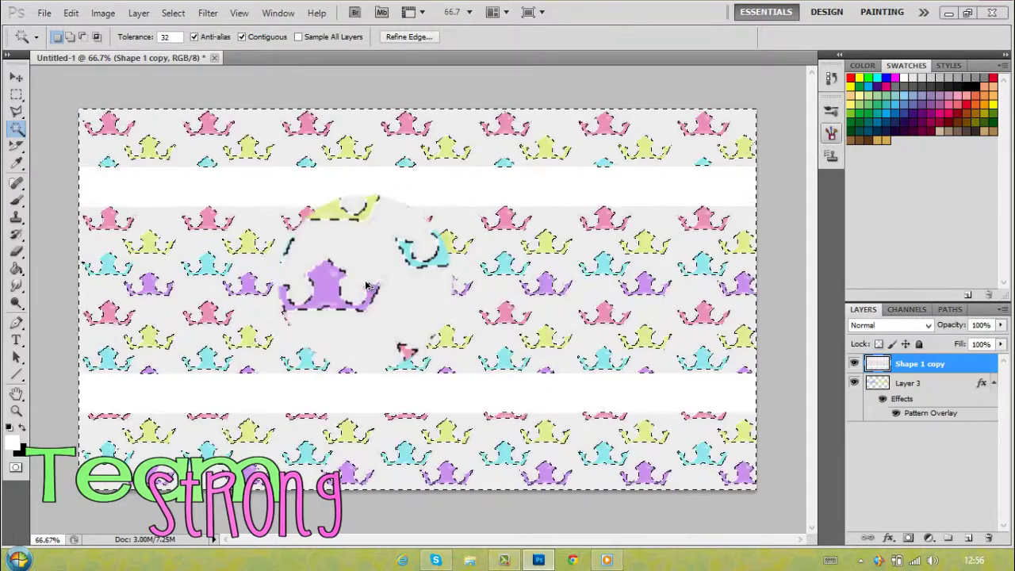
key("ctrl+d")
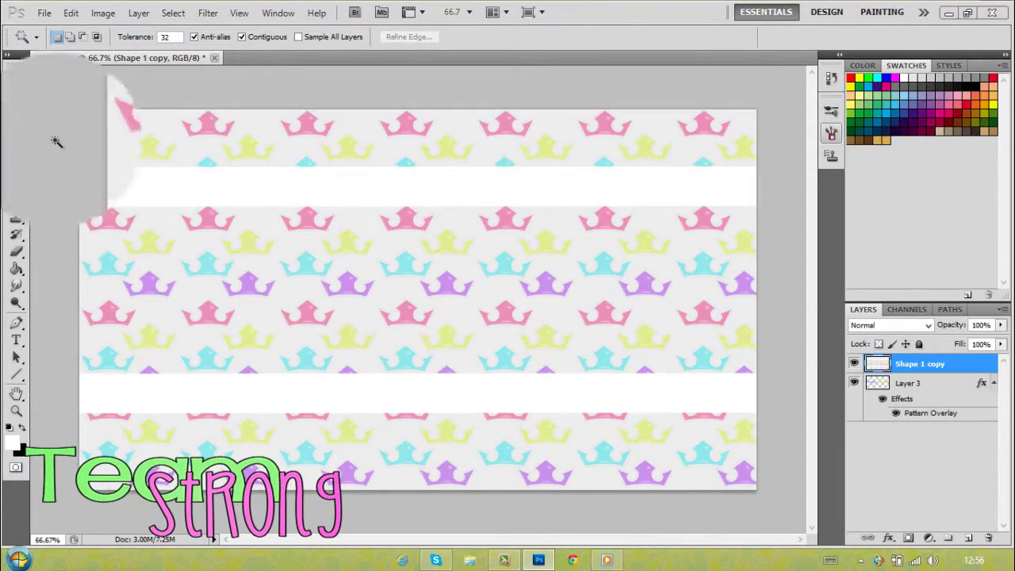
Outline the middle crown band between the two white stripes with the Polygonal Lasso and copy it to a new layer.
left_click(16, 111)
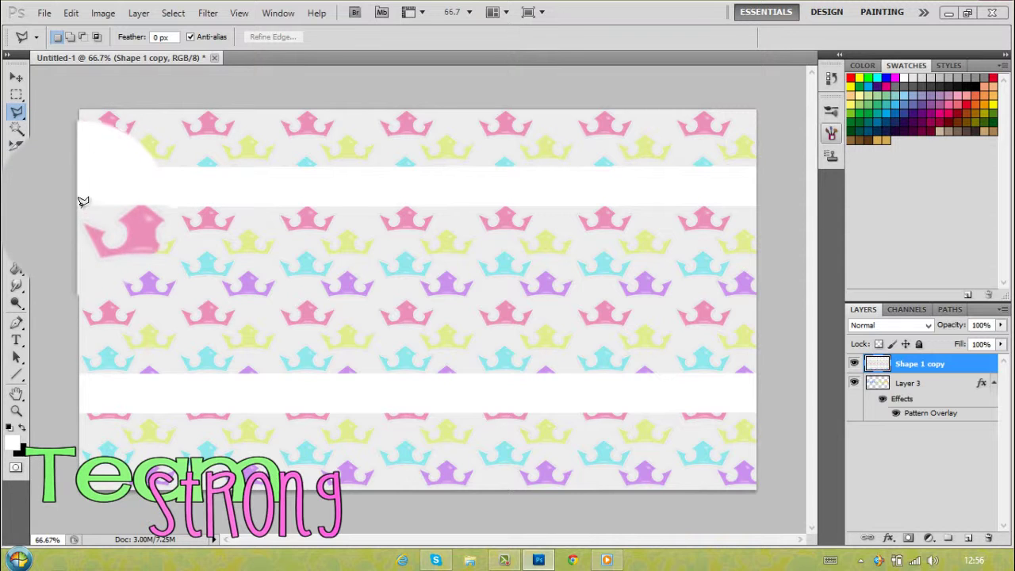
left_click(80, 203)
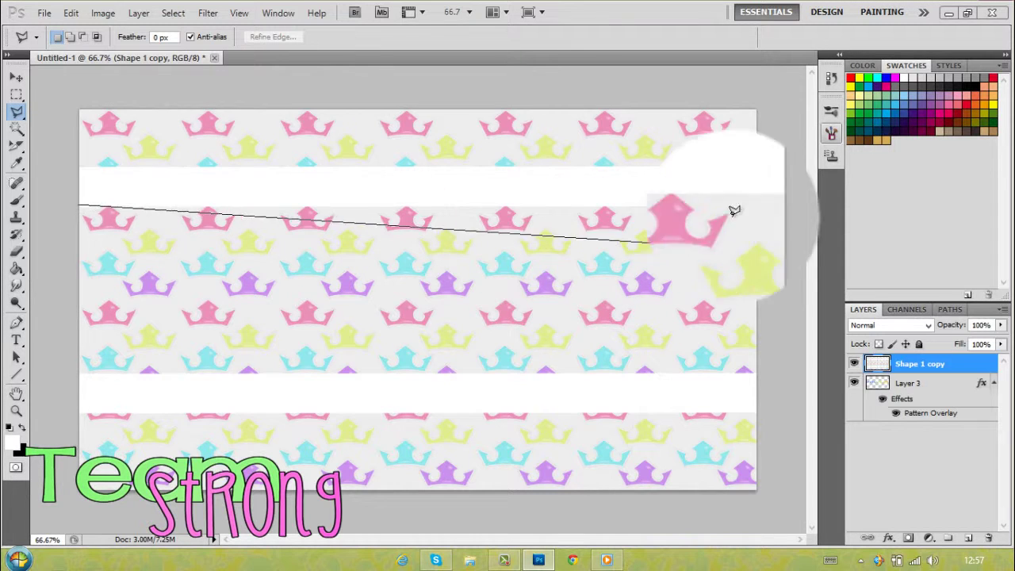
left_click(758, 203)
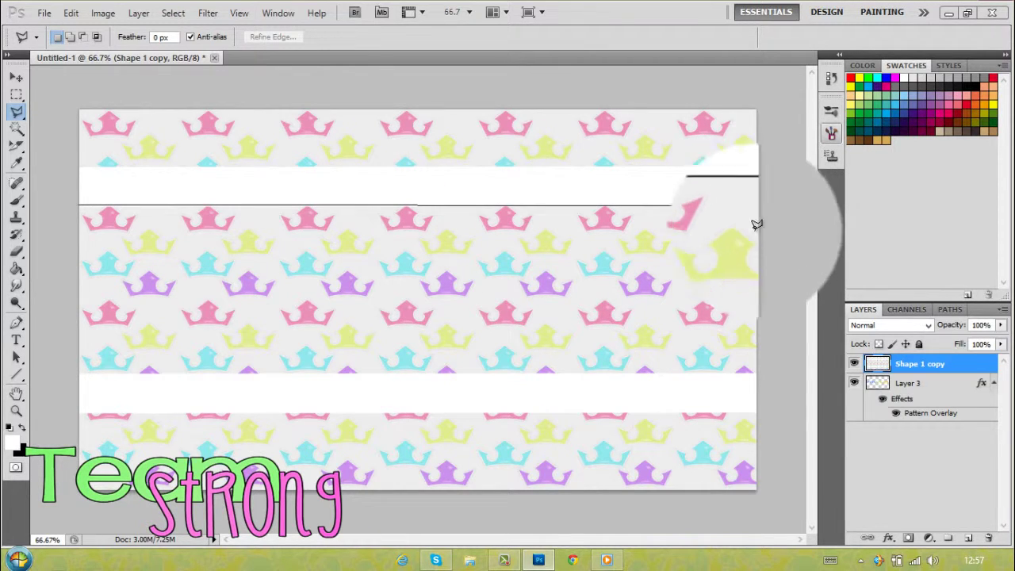
left_click(758, 369)
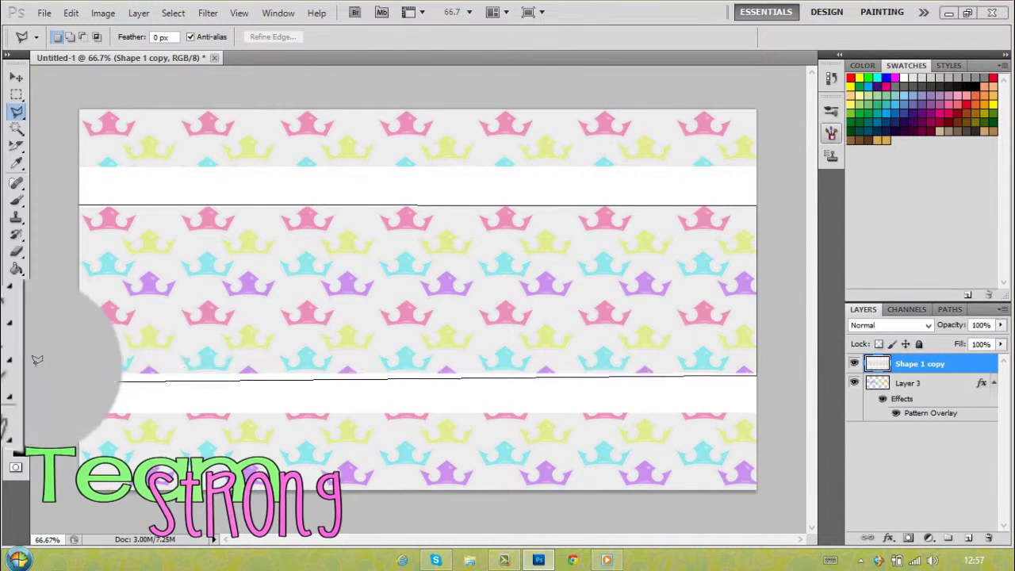
left_click(79, 370)
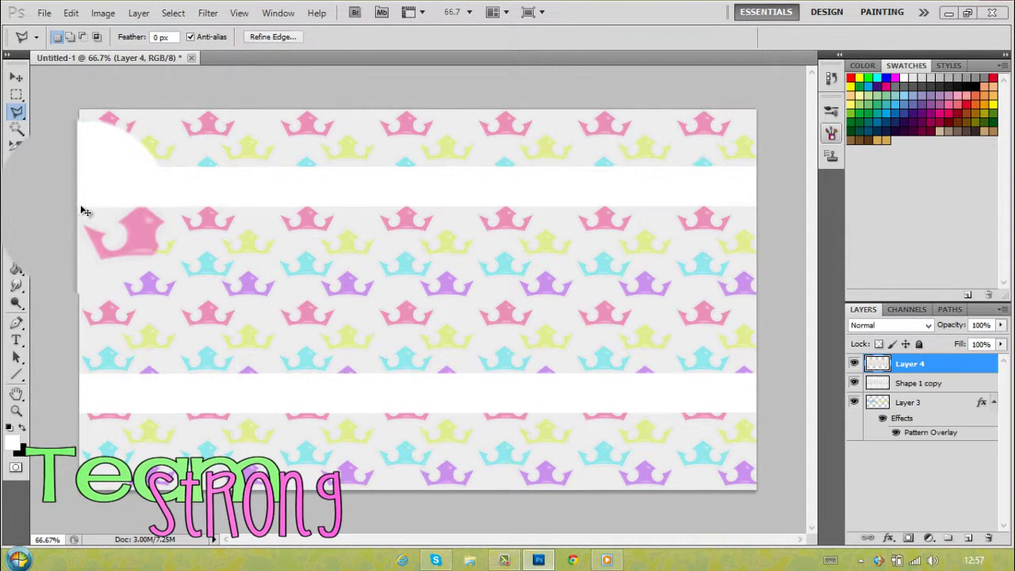
left_click(86, 211)
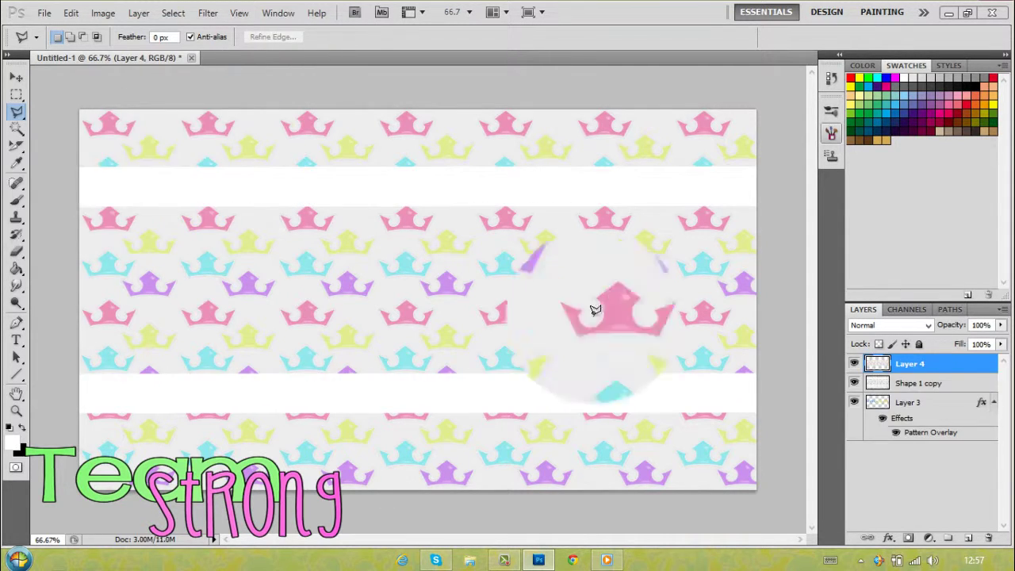
Add a Color Overlay in crown pink #ec90b9 with Normal blend mode to the copied middle band on Layer 4.
double_click(950, 366)
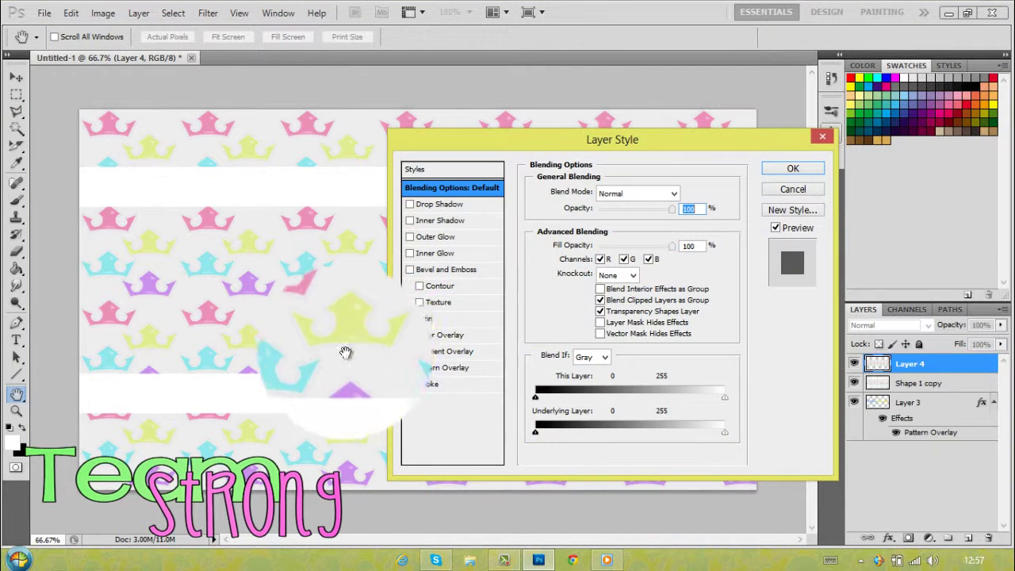
left_click(458, 337)
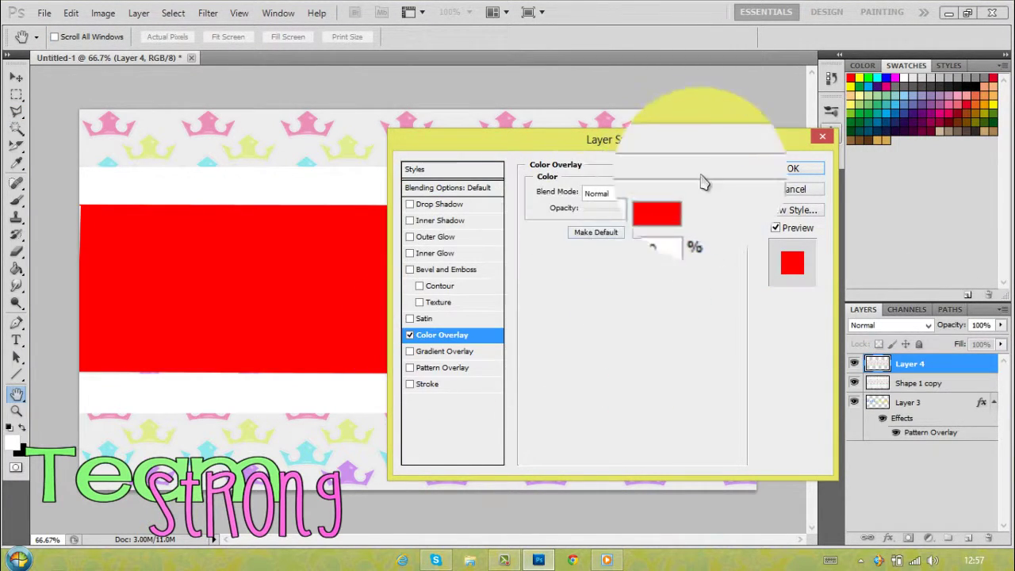
left_click(680, 190)
left_click(252, 152)
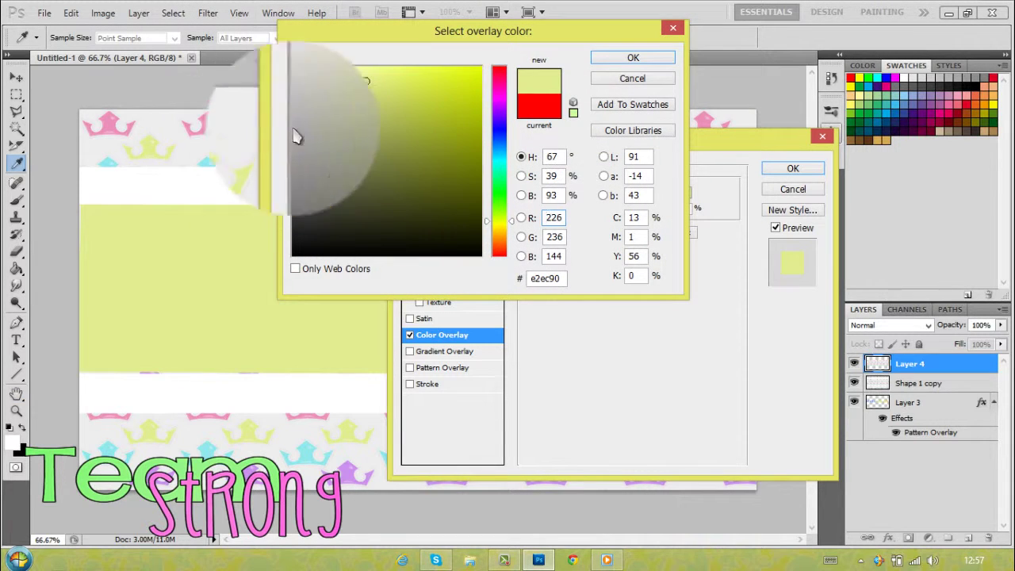
left_click(619, 59)
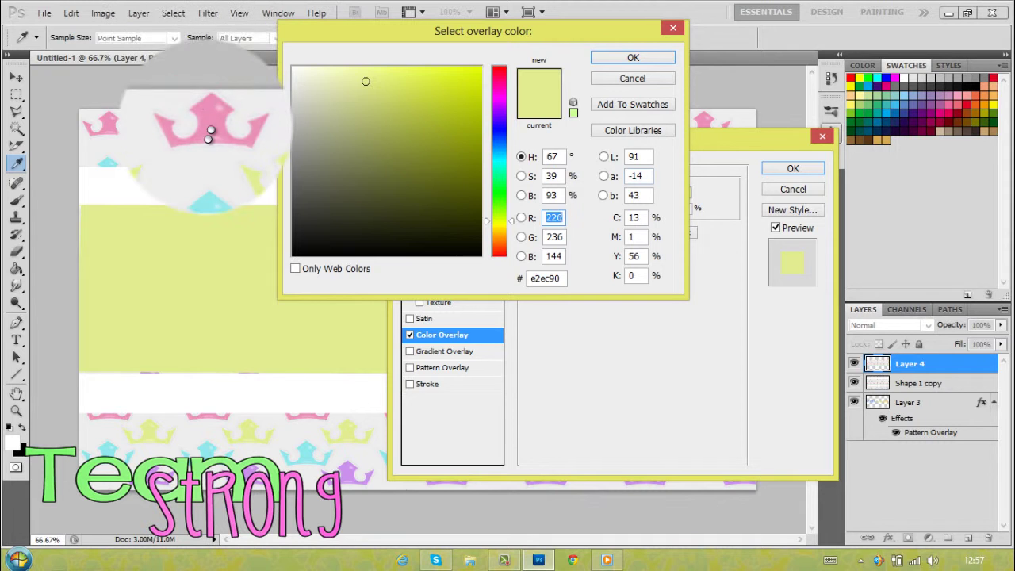
left_click(498, 79)
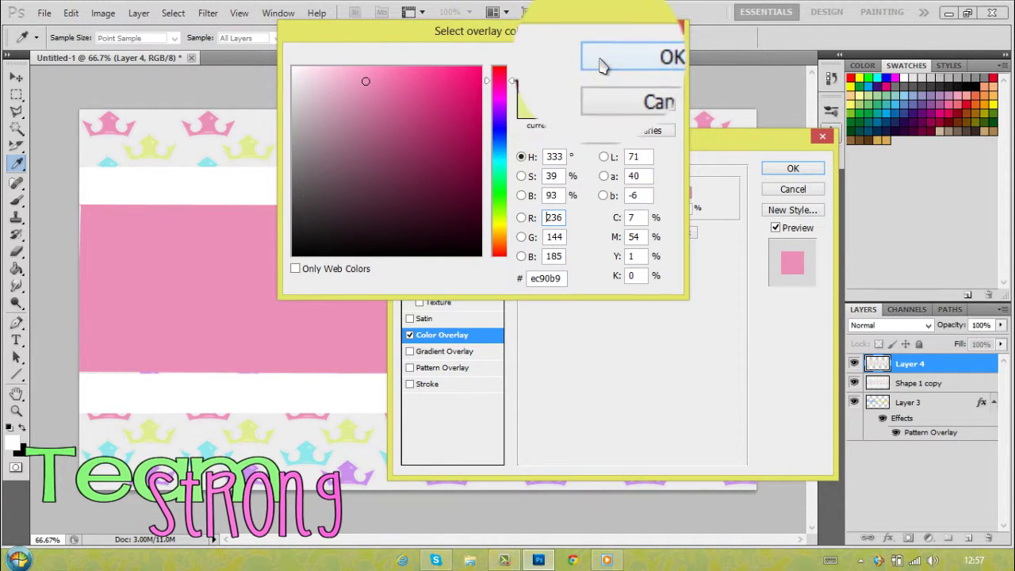
left_click(619, 59)
left_click(796, 171)
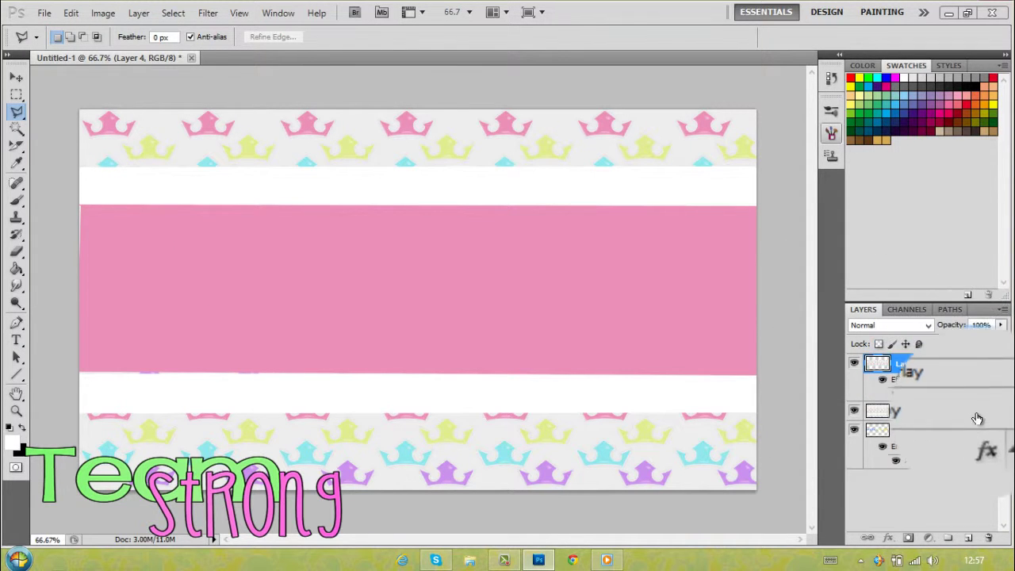
Try the pink band below the merged crown layer and toggle layer visibilities to find where the lettering is hidden.
left_click_drag(963, 376, 961, 375)
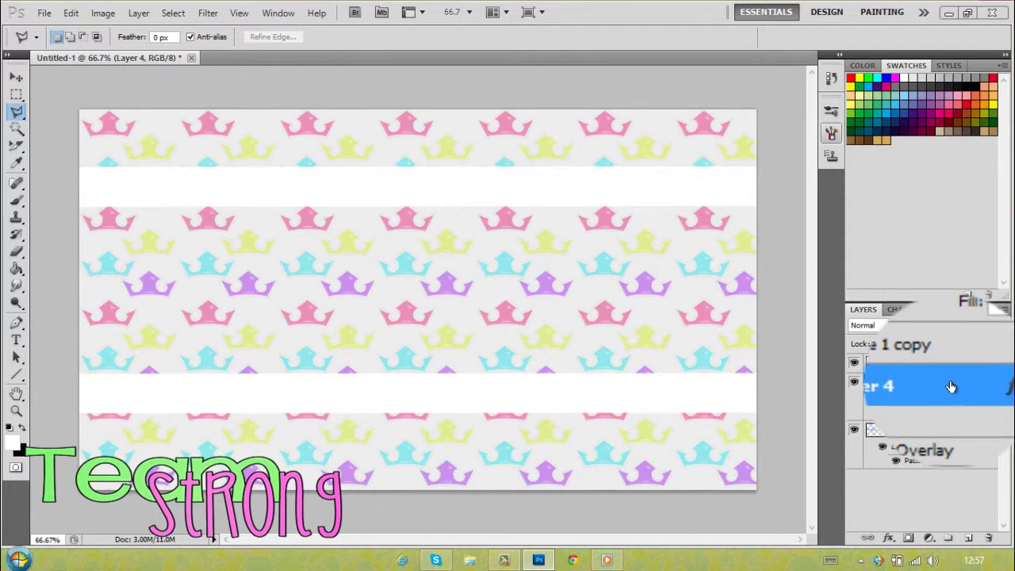
left_click_drag(951, 367, 947, 369)
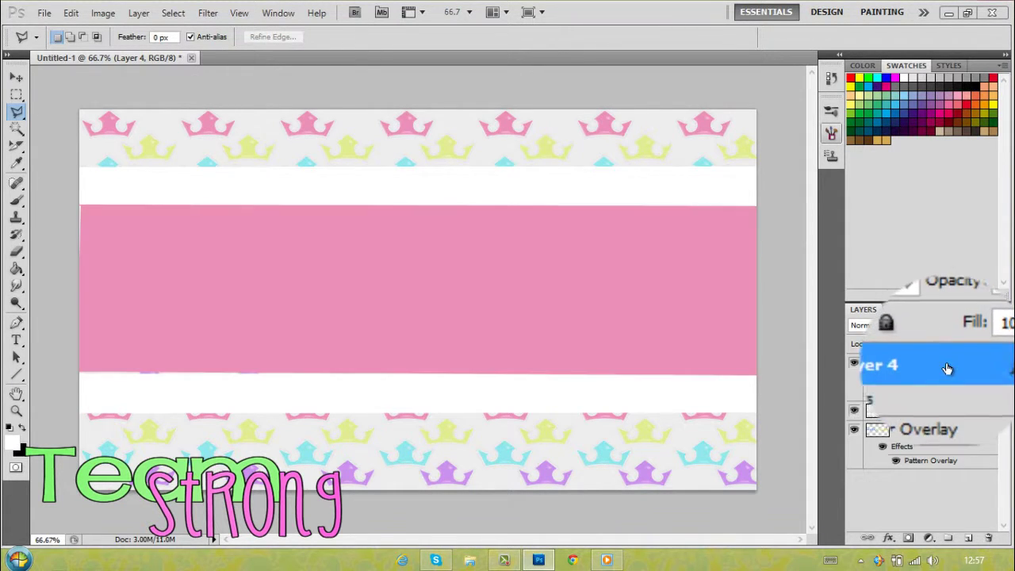
left_click(855, 363)
left_click(854, 364)
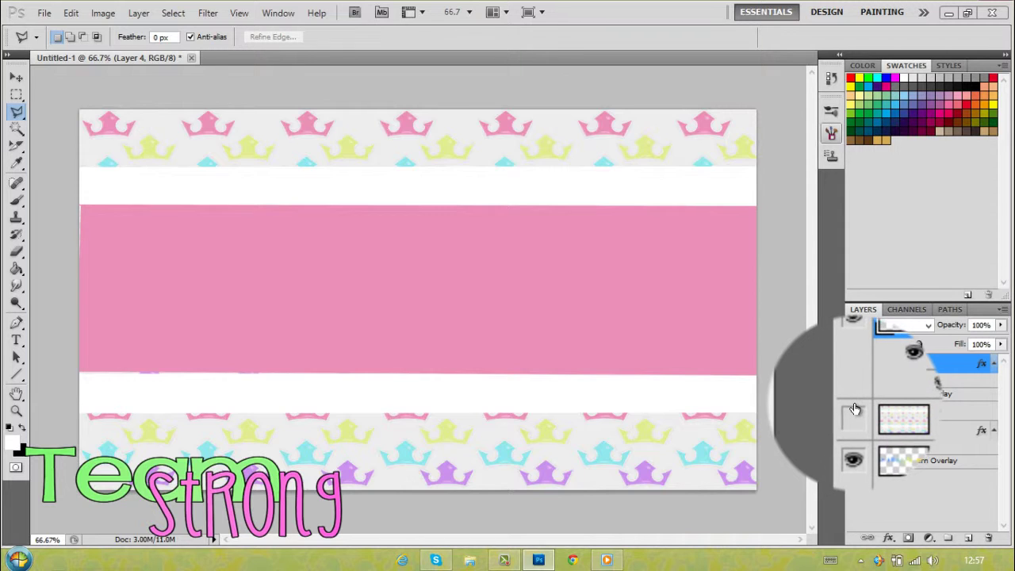
left_click(855, 409)
left_click(855, 409)
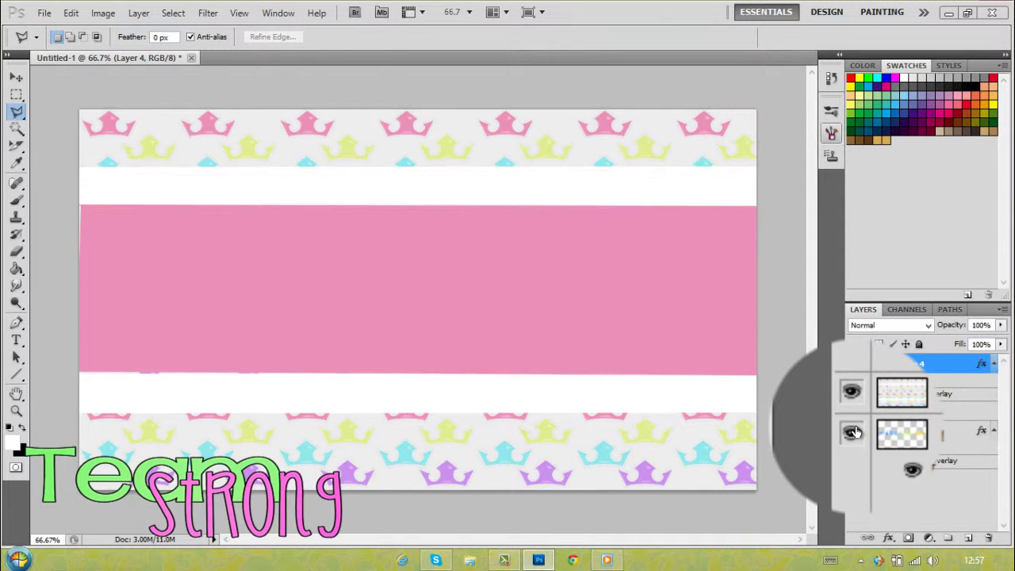
left_click(854, 431)
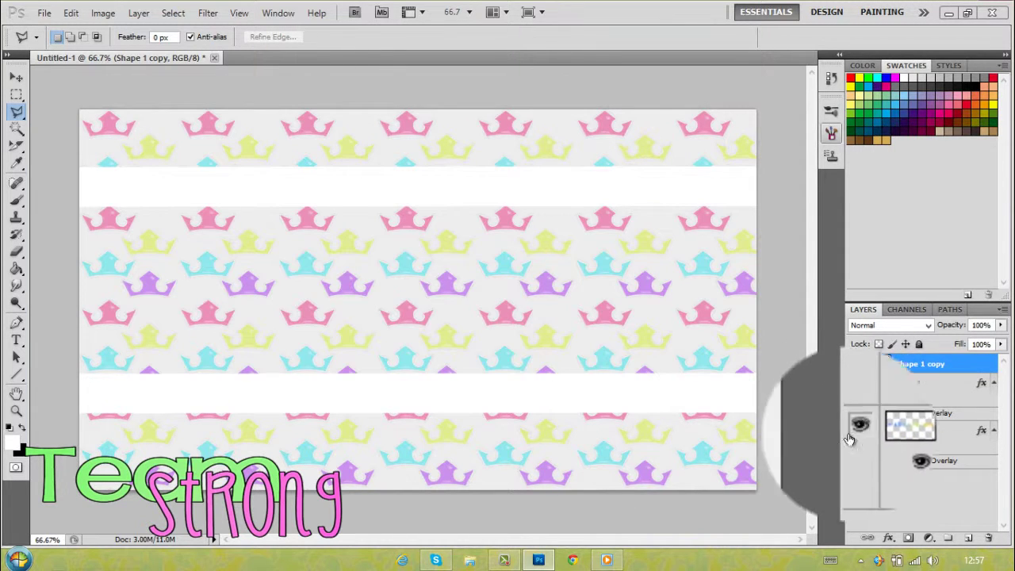
Move the lettering on Layer 3 to the top of the layer stack, above the pink band.
left_click(503, 562)
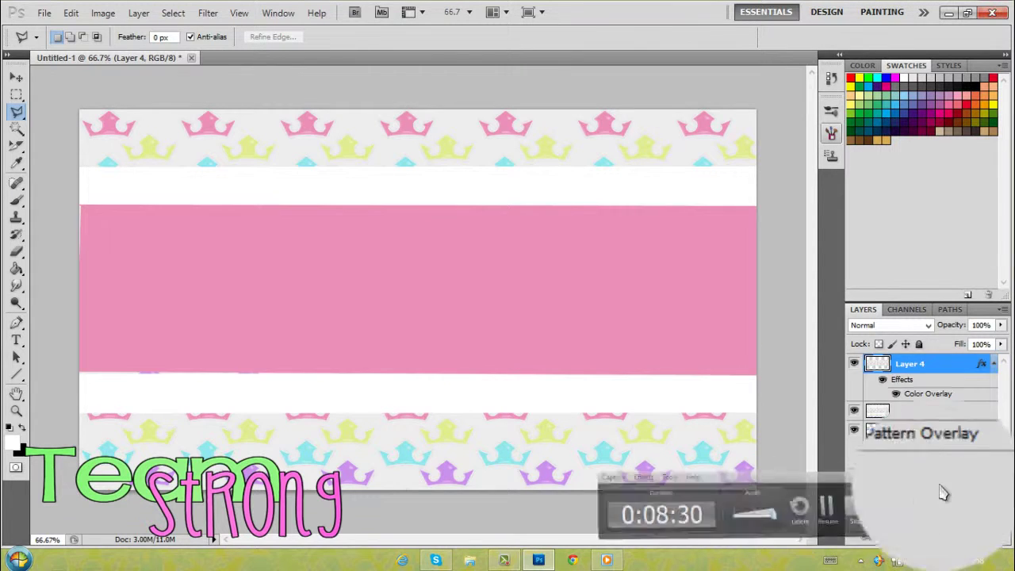
left_click_drag(943, 373, 920, 364)
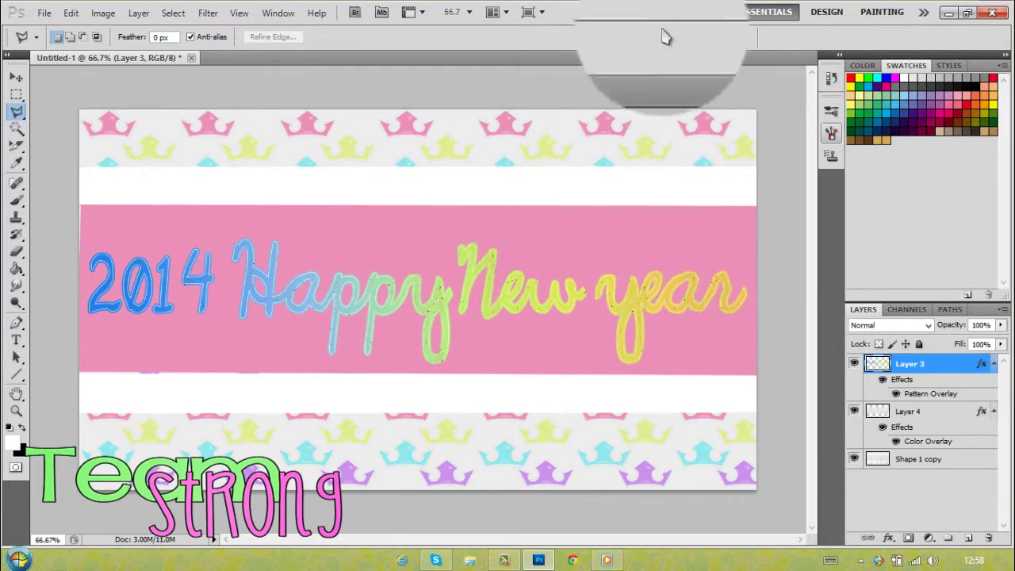
Shrink the program window from full screen to compare the design with the finished wallpaper on the desktop.
double_click(623, 24)
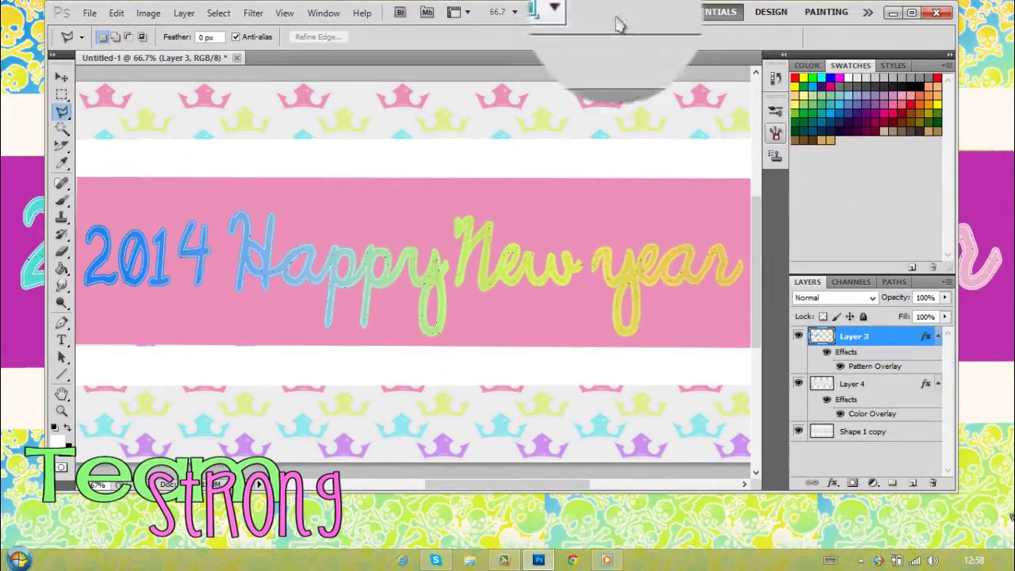
left_click(912, 13)
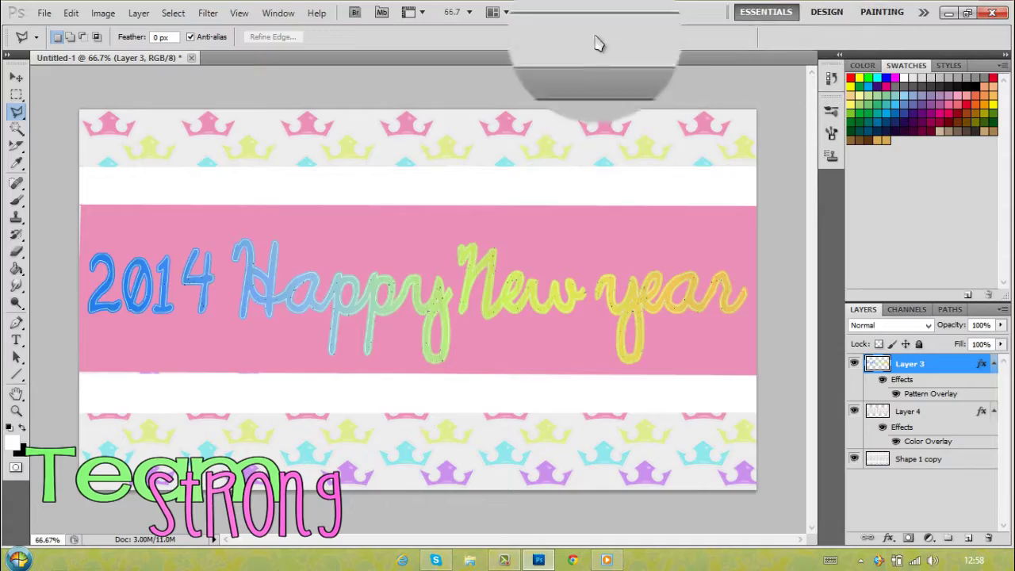
left_click_drag(602, 22, 585, 10)
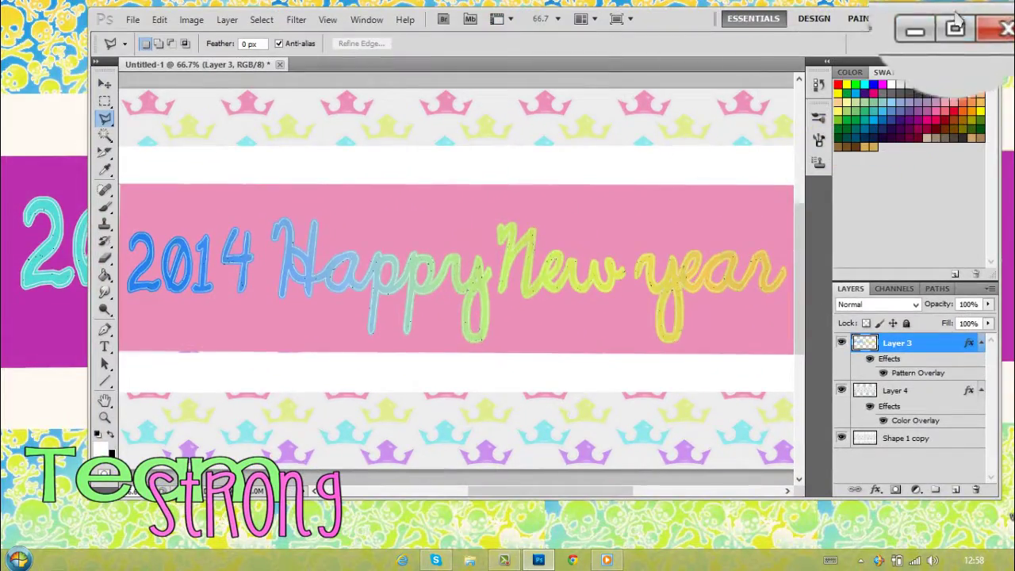
Maximize the program window and open the colouring file Hazzaforever (38).psd from the PSD folder in photo shop resources.
left_click(955, 19)
left_click(44, 18)
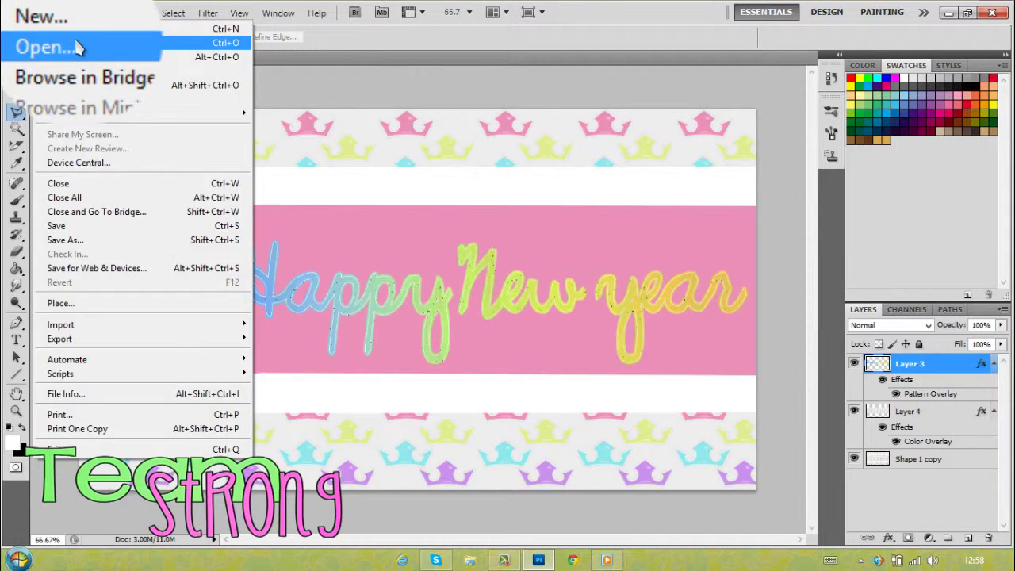
left_click(68, 43)
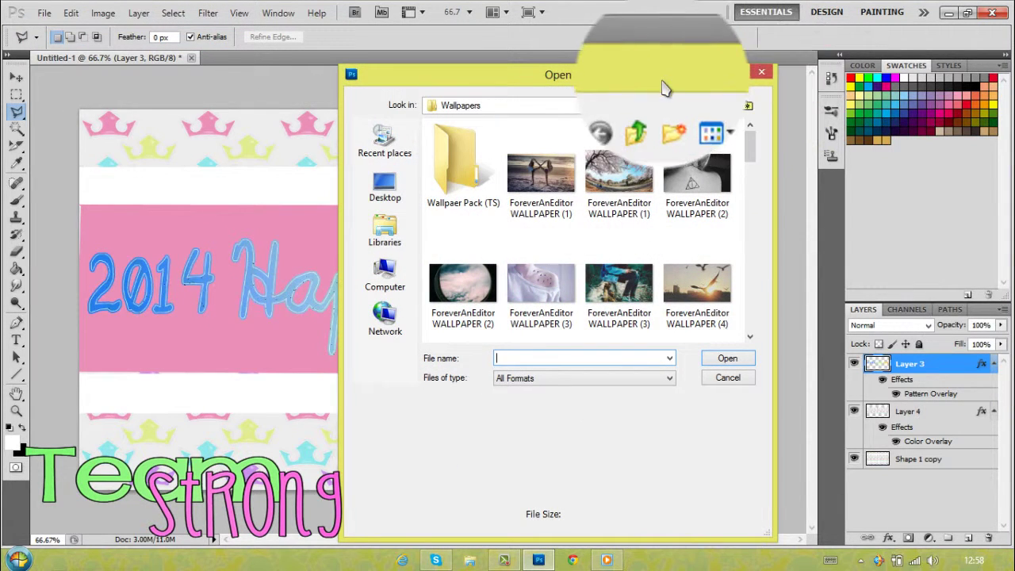
left_click(650, 105)
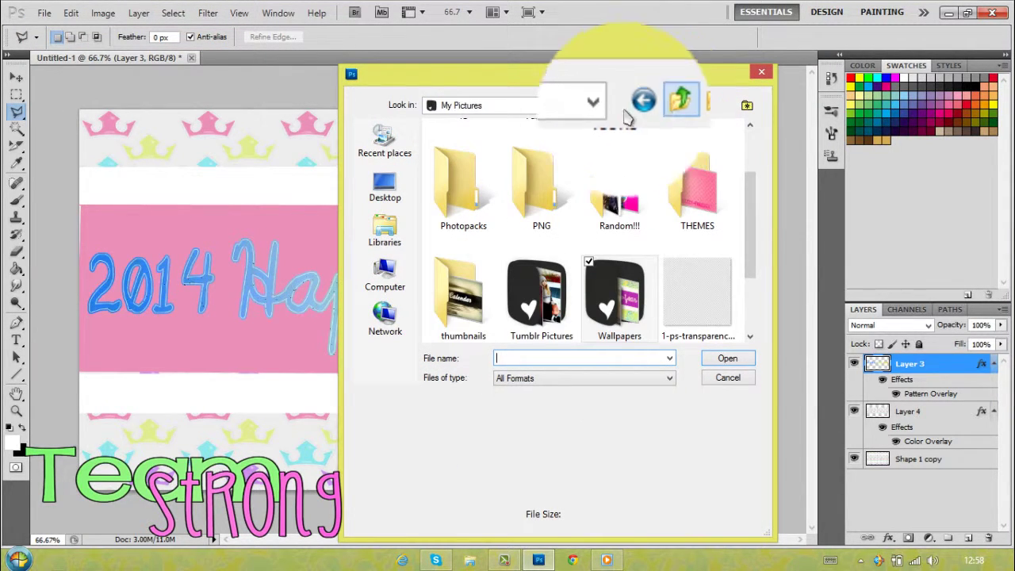
left_click(387, 234)
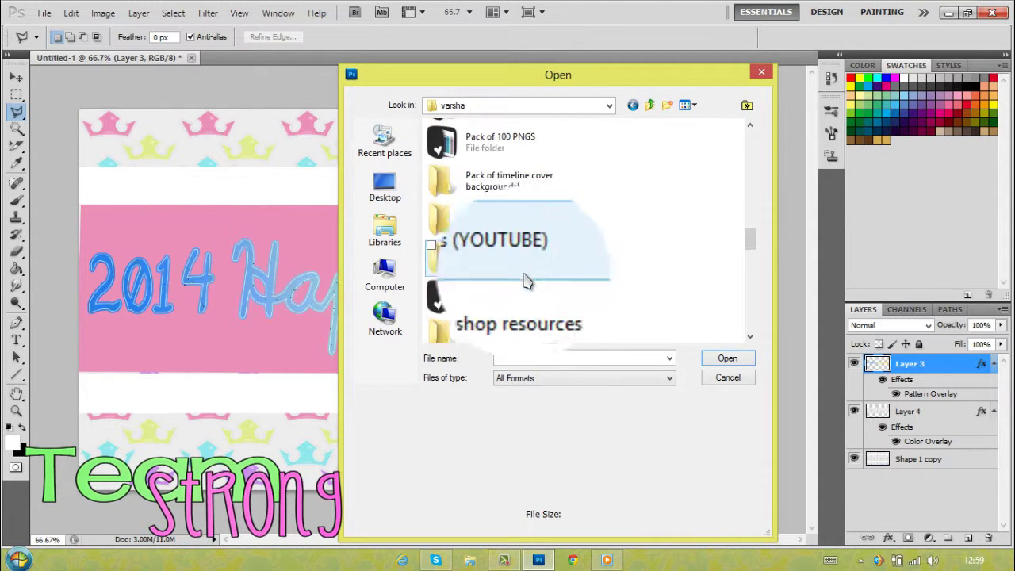
left_click(516, 302)
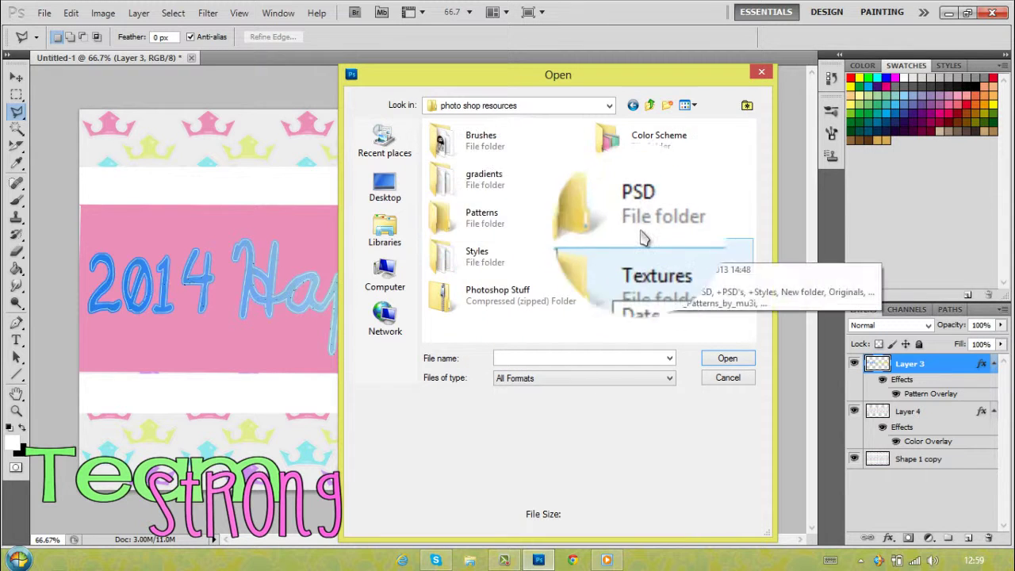
double_click(642, 232)
left_click(544, 311)
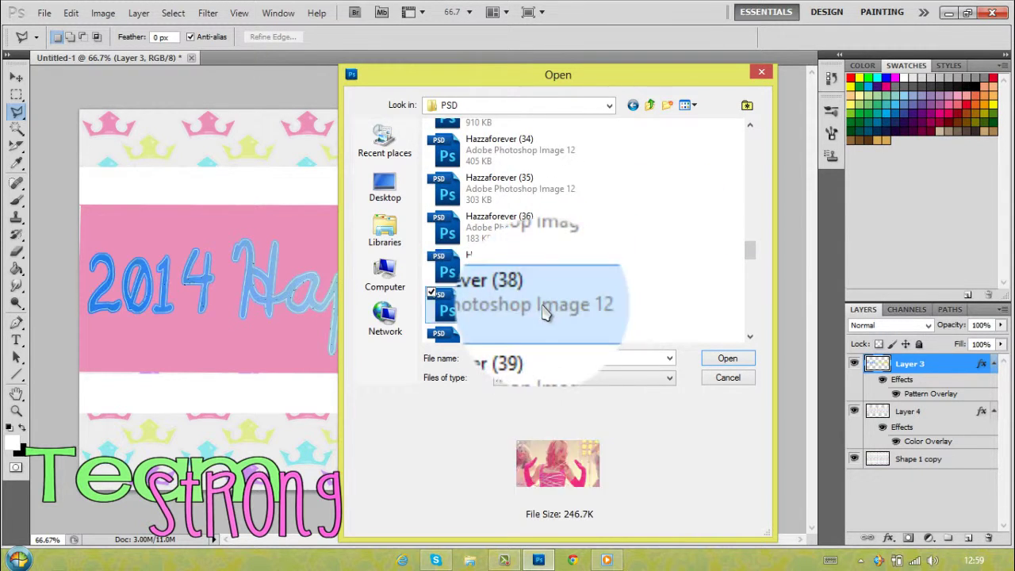
left_click(727, 358)
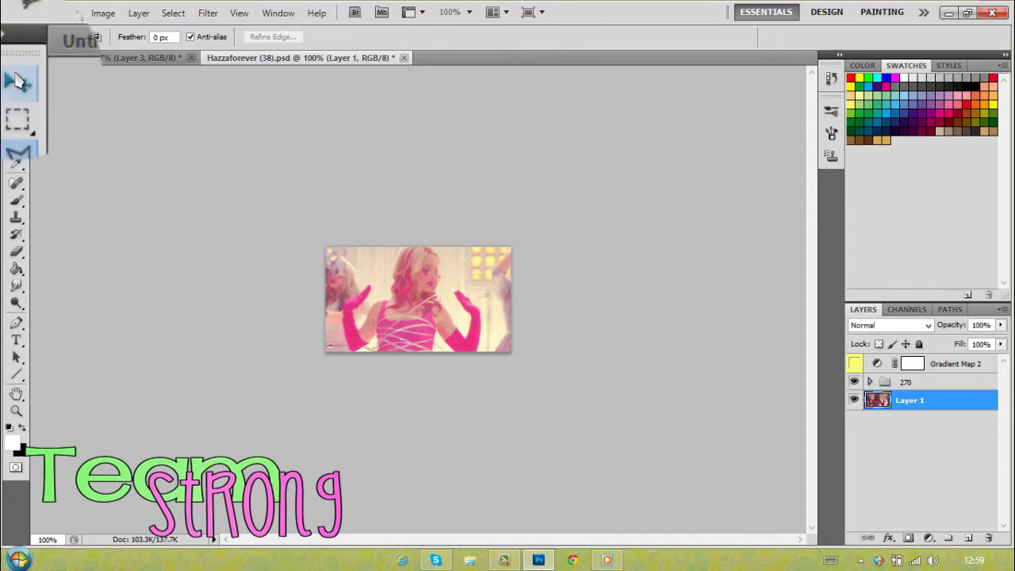
Try the 270 colouring group from Hazzaforever (38).psd above the wallpaper's layers and toggle its visibility to compare.
left_click_drag(261, 57, 192, 153)
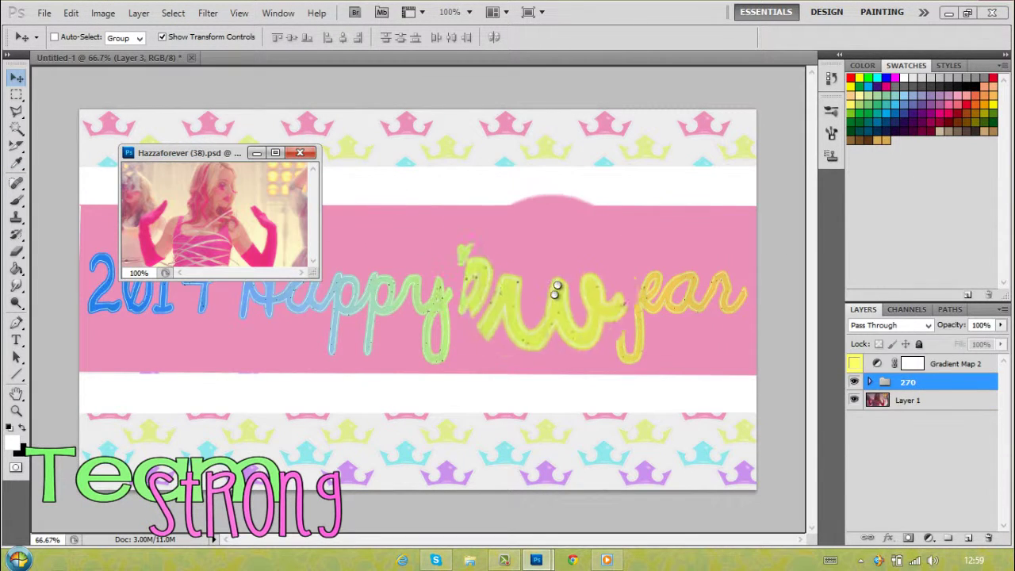
left_click(444, 250)
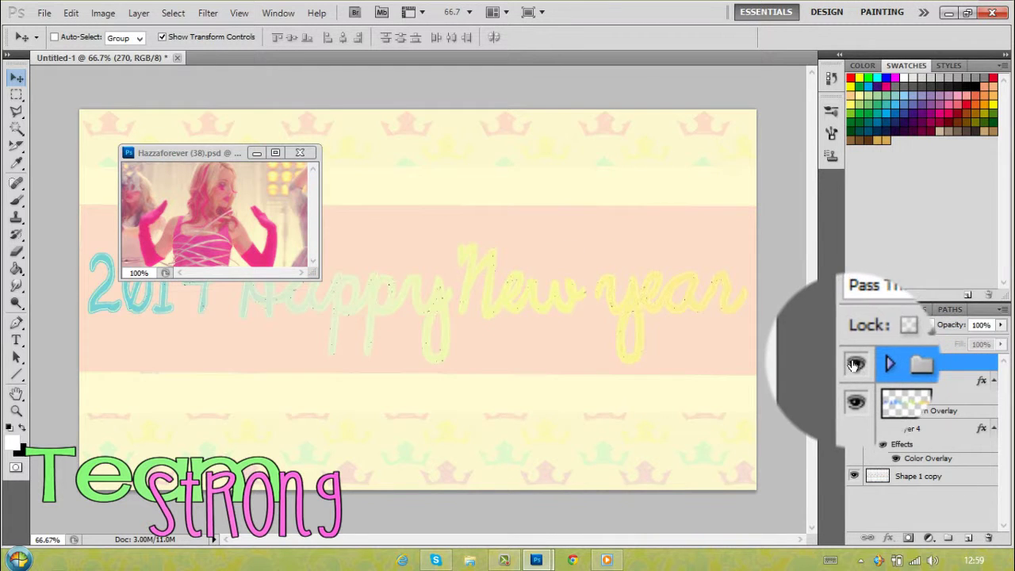
left_click(855, 364)
left_click(855, 364)
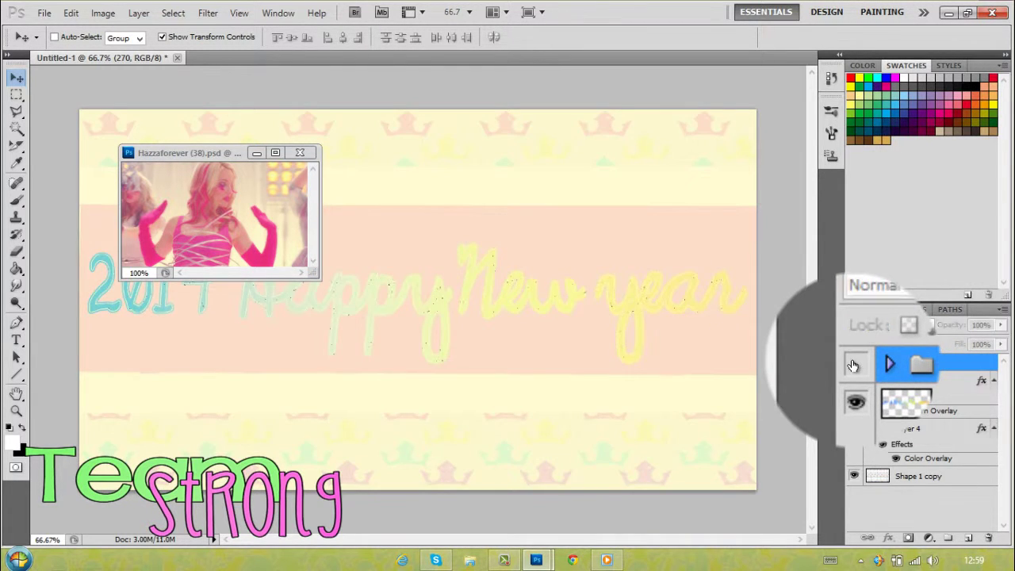
Delete the 270 colouring group with its contents and close Hazzaforever (38).psd without saving.
right_click(950, 363)
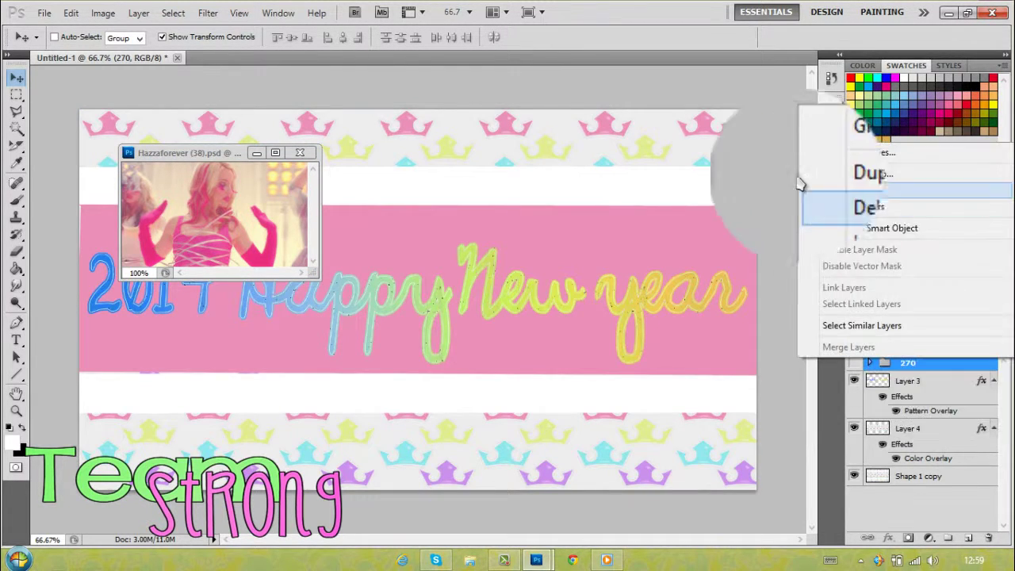
left_click(843, 198)
left_click(460, 213)
left_click(300, 152)
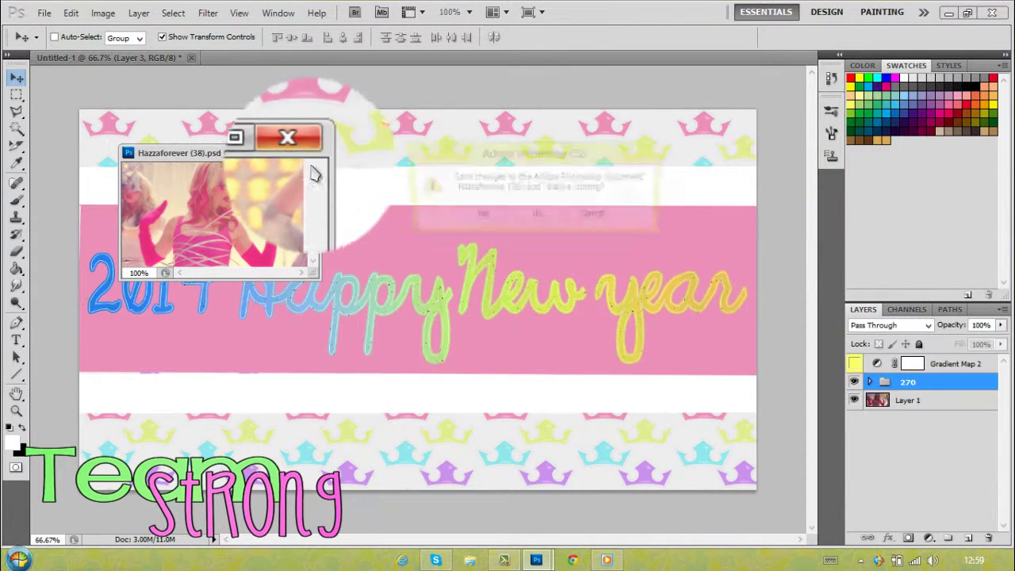
left_click(537, 213)
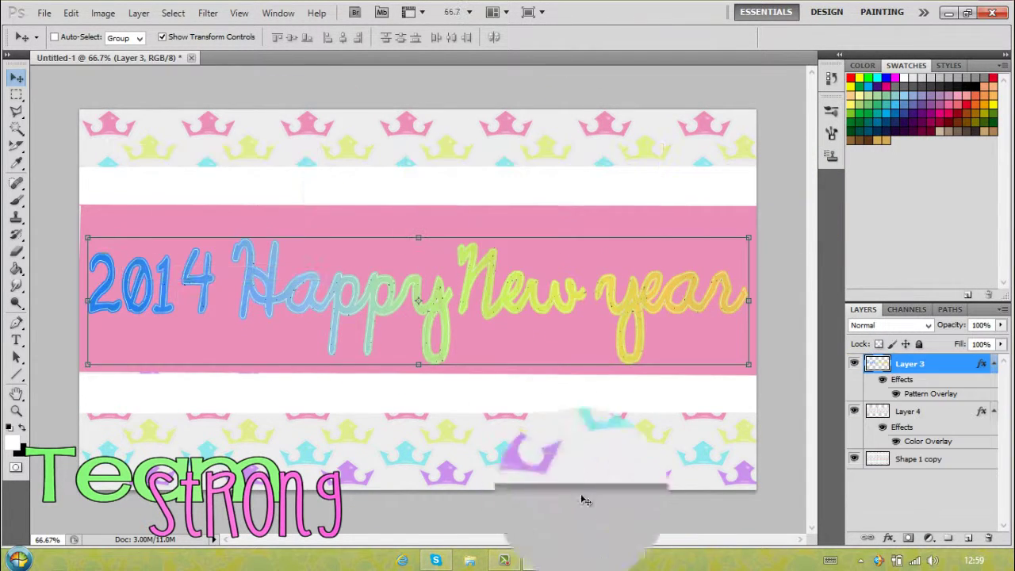
Add the ready-made colouring group Group 1 above the lettering layer to recolour the whole wallpaper.
left_click(517, 563)
left_click(931, 486)
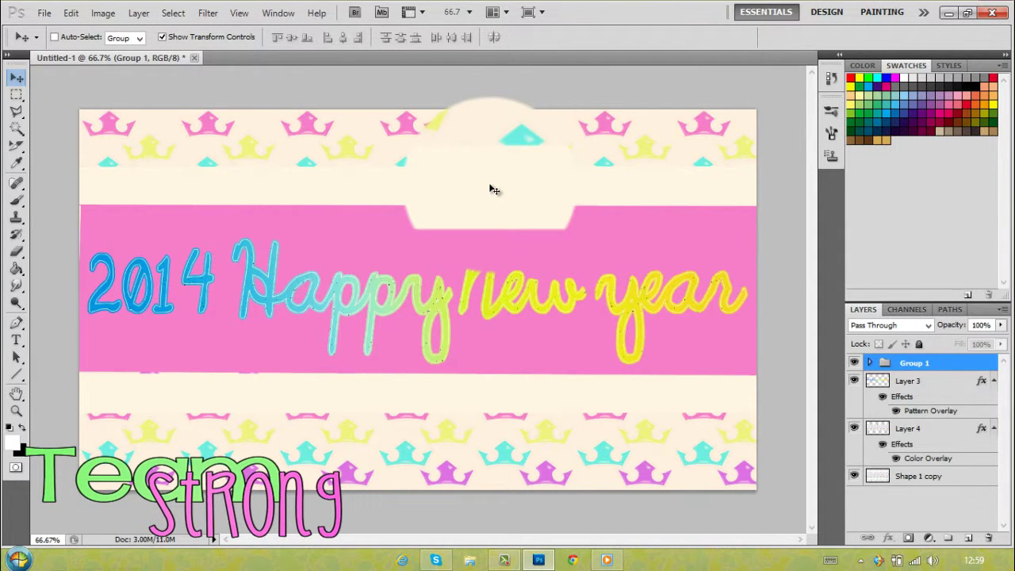
left_click(912, 380)
left_click(938, 370)
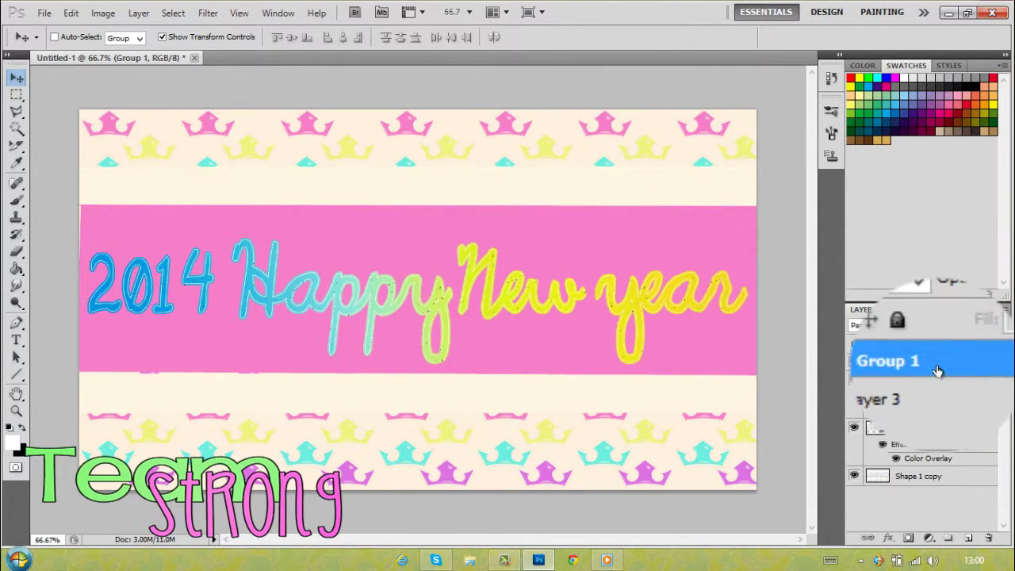
Hide Group 1, the lettering on Layer 3 and the pink band on Layer 4 to isolate the crown background.
left_click(853, 429)
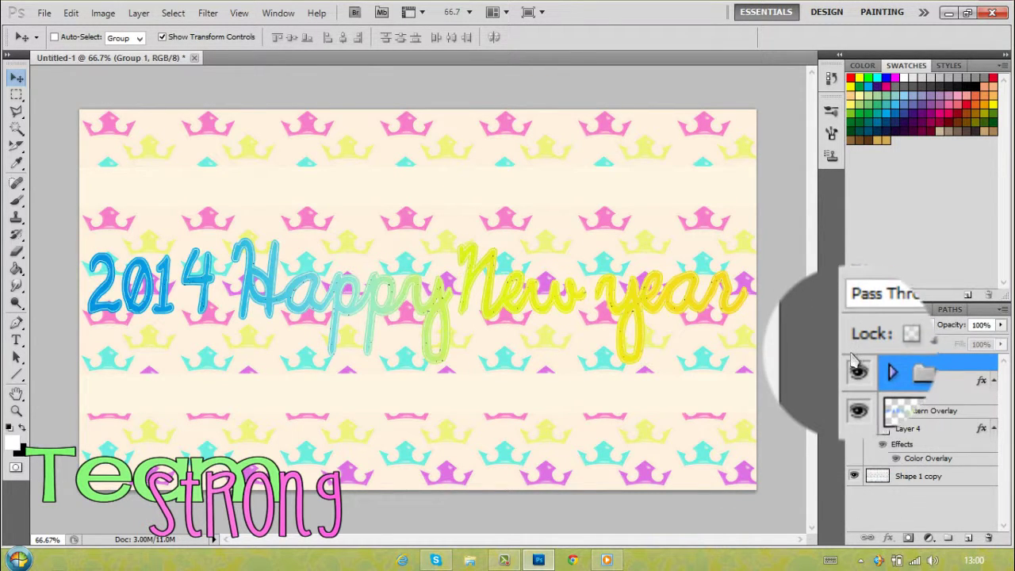
left_click(855, 366)
left_click(853, 396)
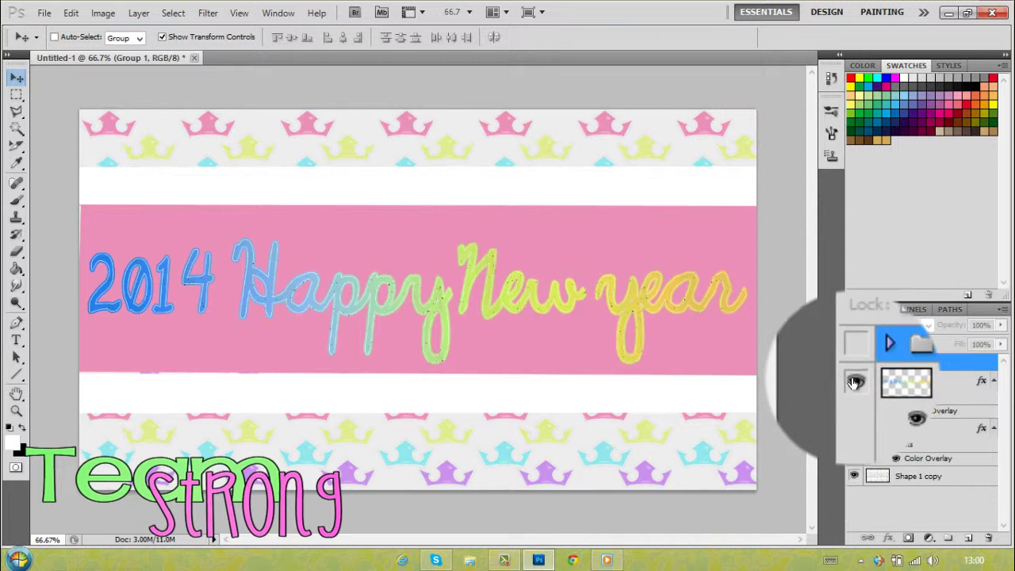
left_click(853, 429)
left_click(853, 429)
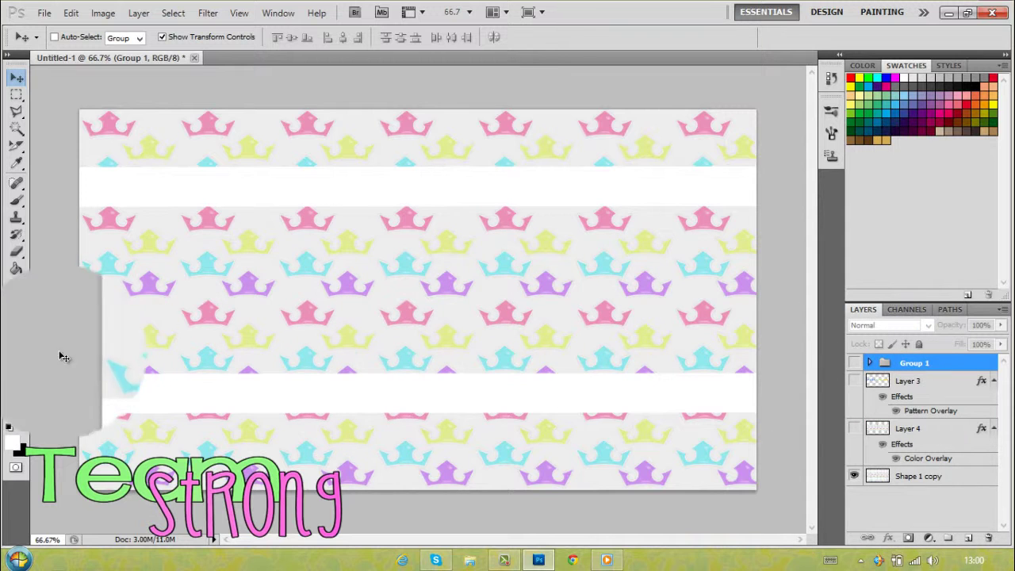
Select a roughly square section of the crown background between the white stripes and open the pattern definition for it.
left_click(17, 94)
left_click_drag(131, 203, 258, 341)
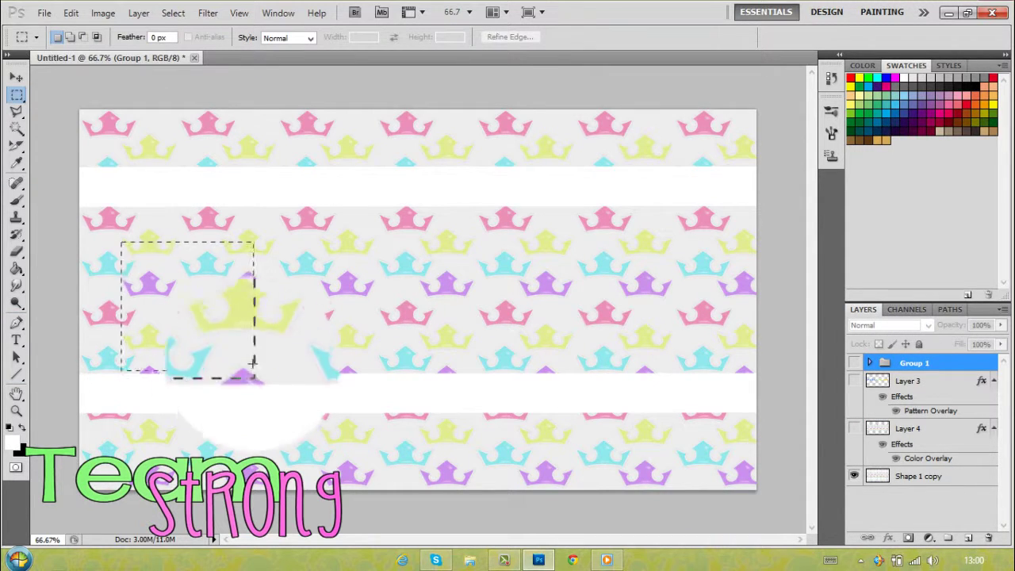
left_click(70, 12)
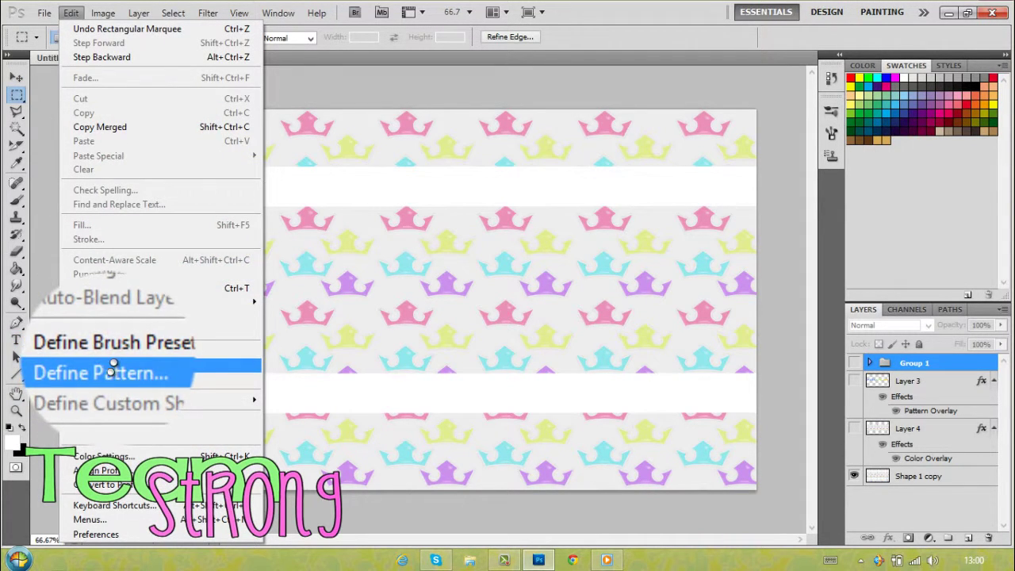
left_click(103, 366)
left_click(672, 153)
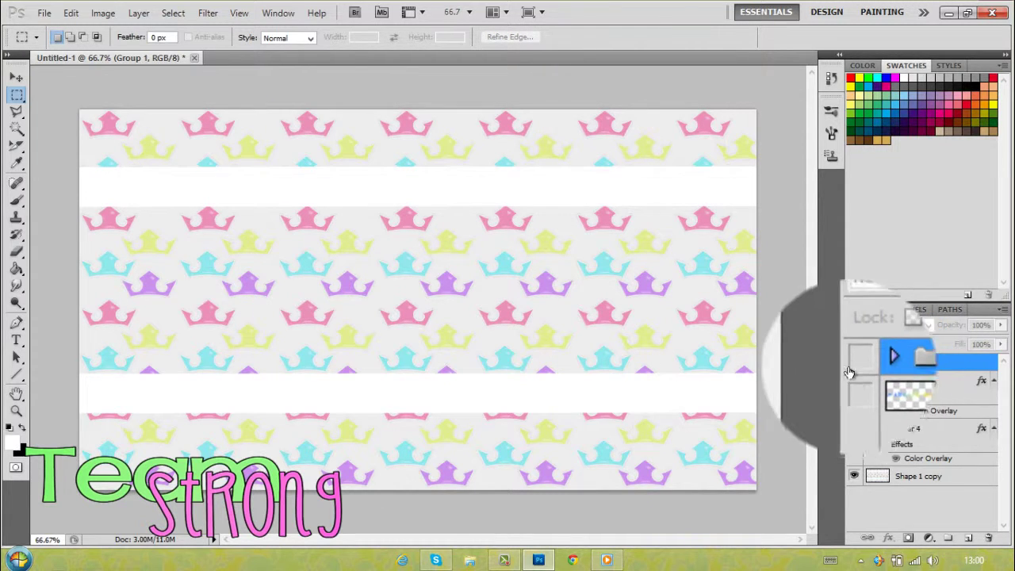
Show the colouring group, the lettering layer and the pink band layer again.
left_click(854, 378)
left_click(855, 405)
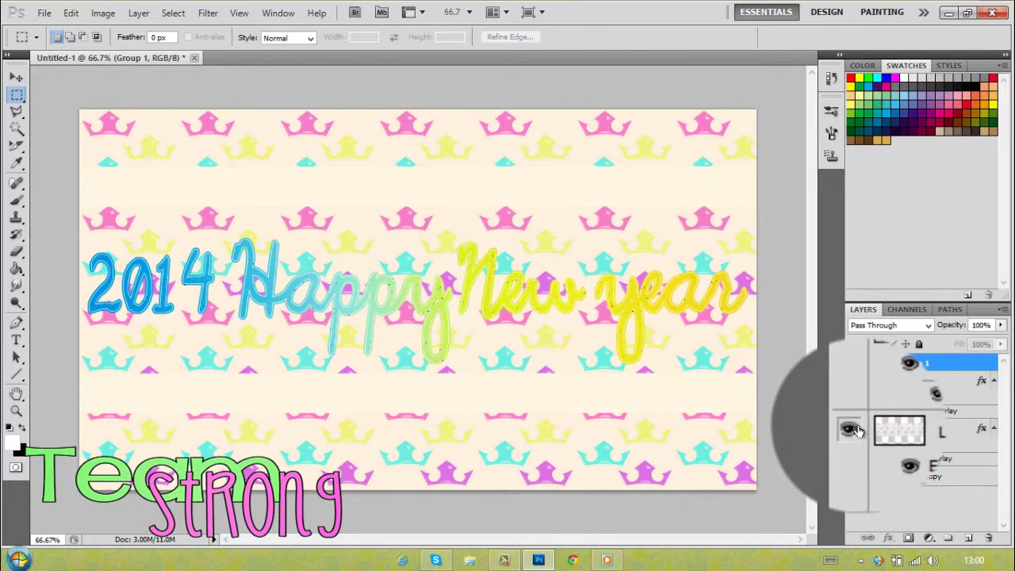
left_click(867, 460)
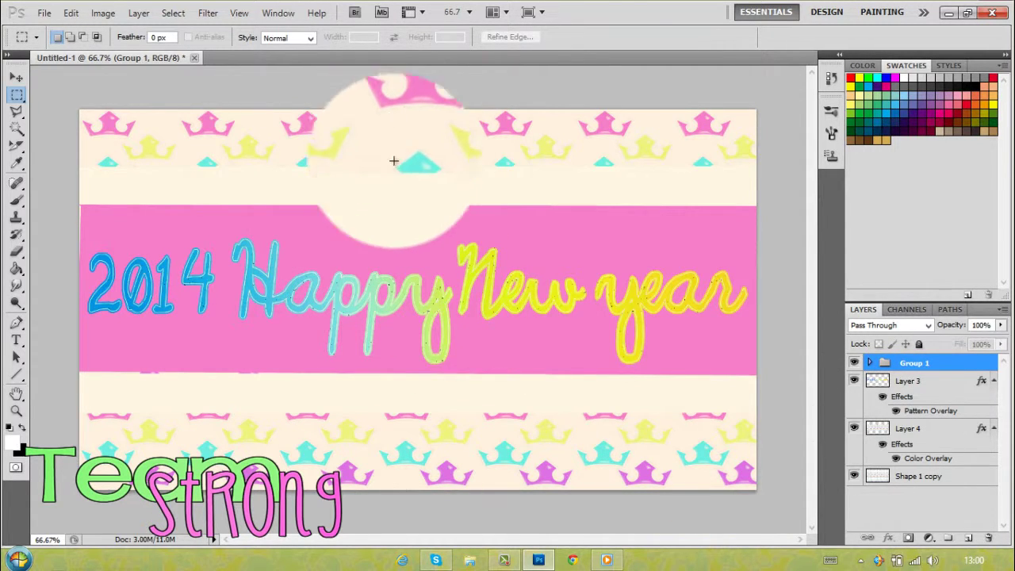
left_click(45, 13)
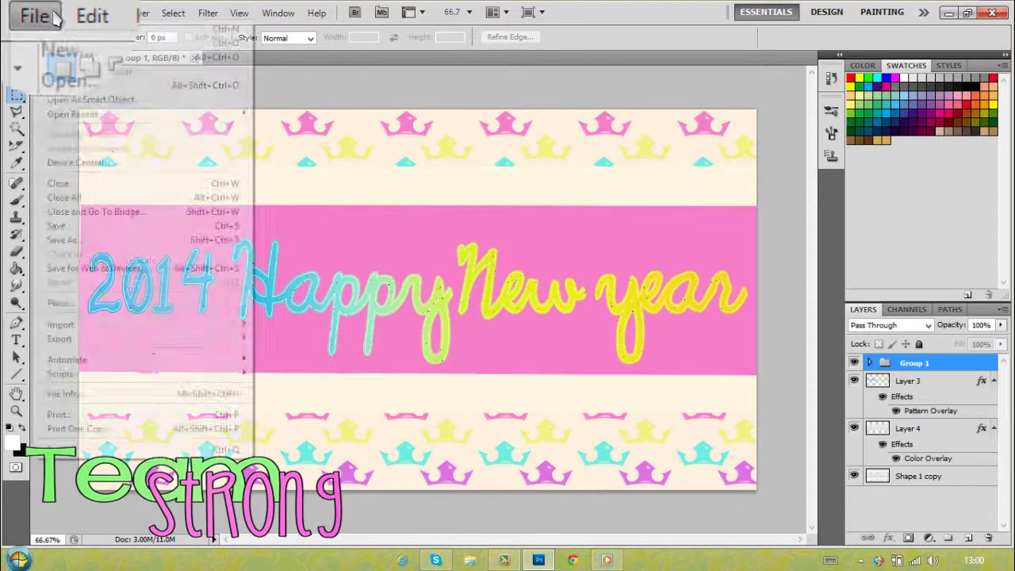
left_click(769, 516)
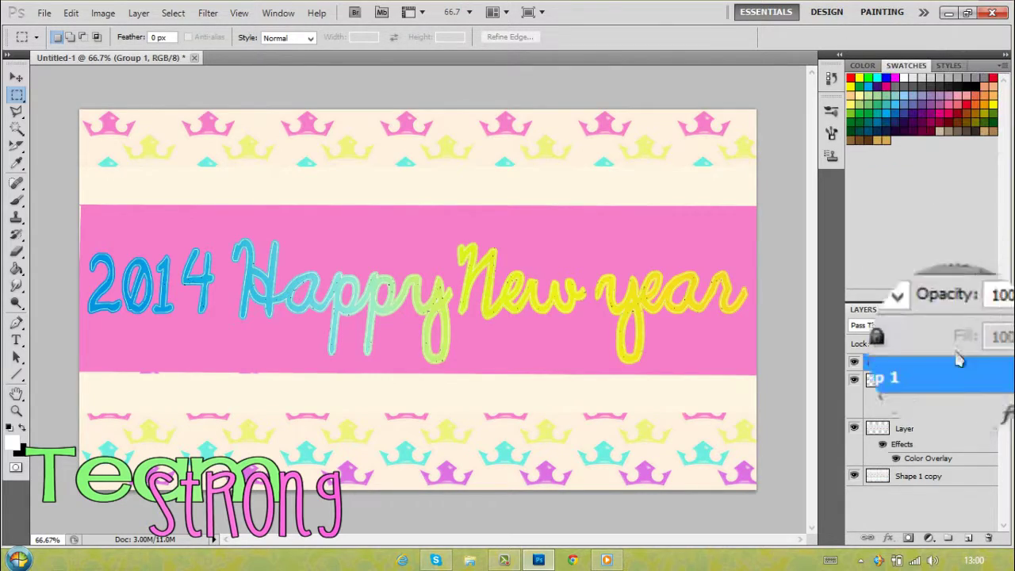
left_click(910, 381)
Minimize the program window and look over the finished example wallpaper on the desktop.
left_click(954, 16)
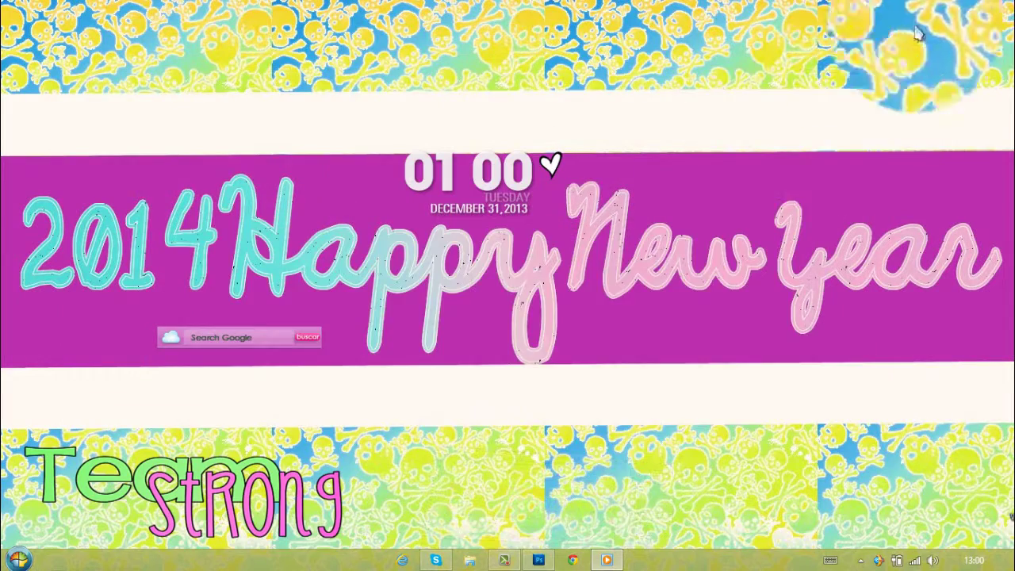
left_click_drag(630, 365, 596, 397)
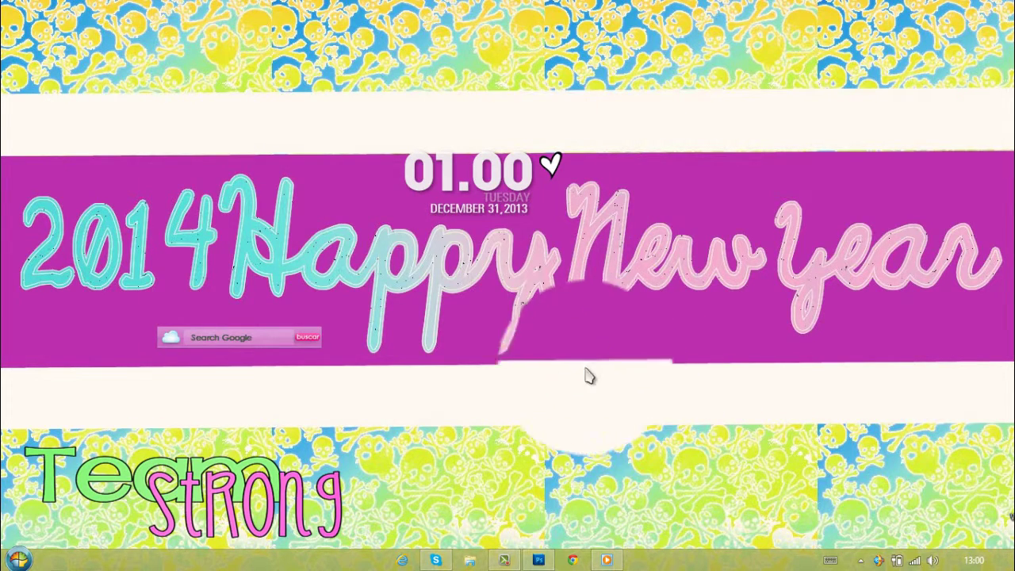
left_click_drag(589, 377, 592, 278)
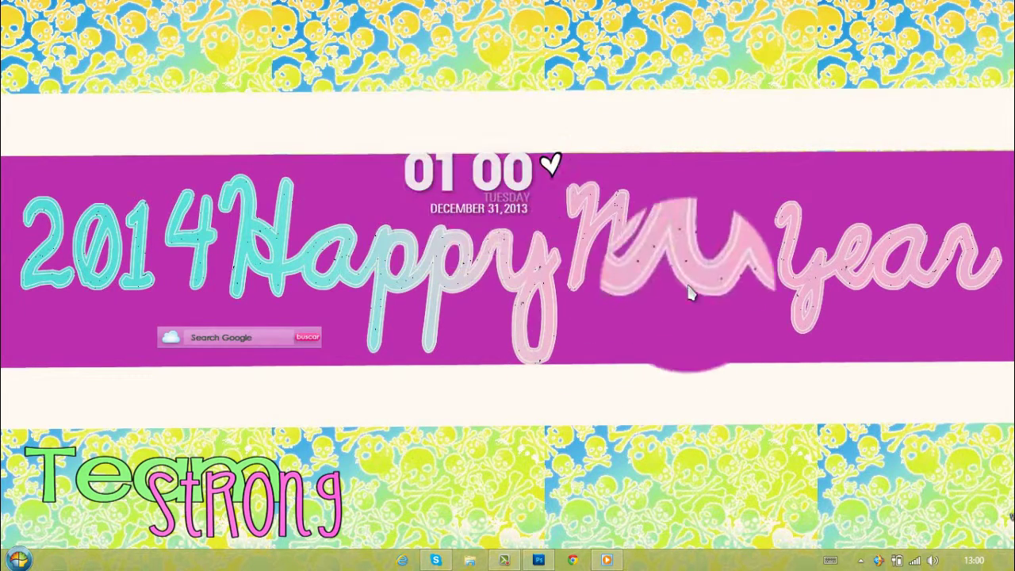
left_click_drag(624, 295, 373, 154)
left_click_drag(331, 111, 617, 267)
left_click_drag(611, 227, 337, 117)
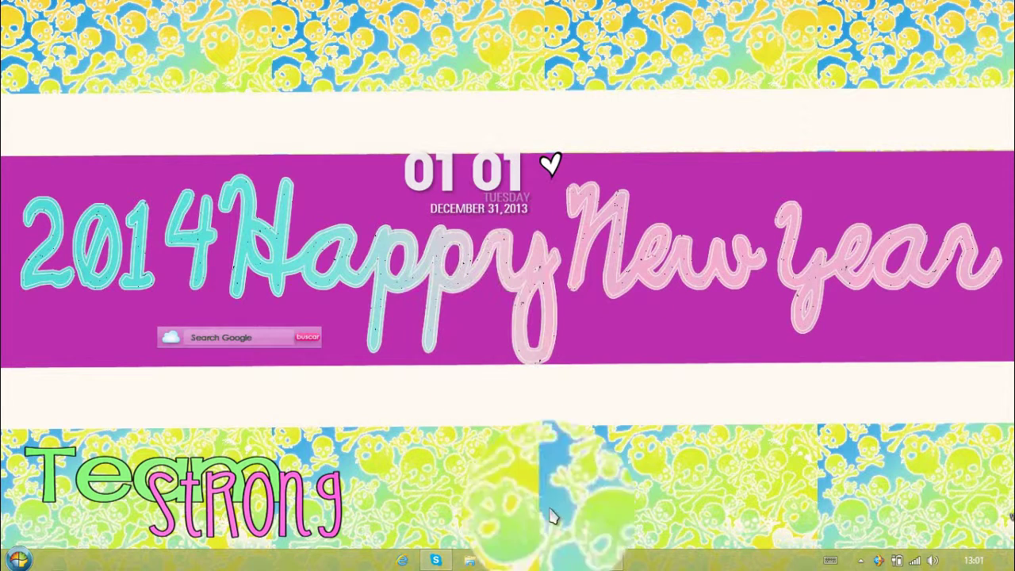
Switch to Chrome, open the HazzaforeverEDITS YouTube channel in a new tab and browse its recent uploads.
left_click(573, 559)
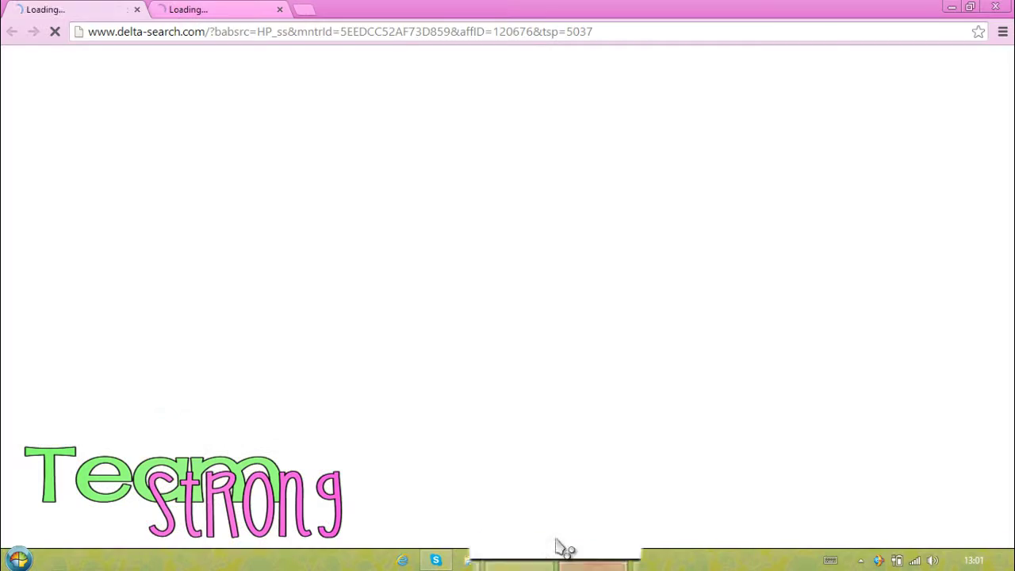
left_click(307, 13)
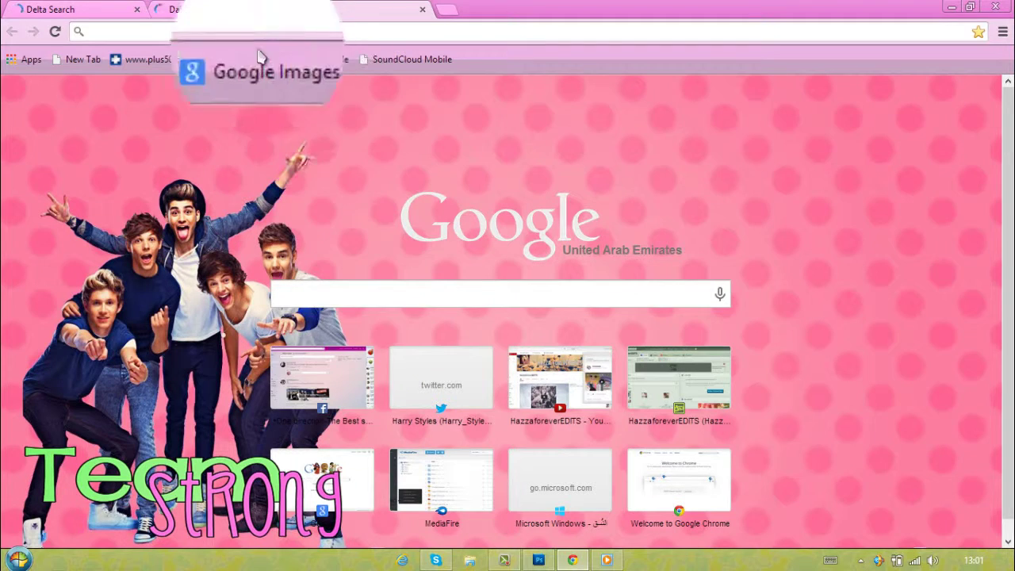
left_click(529, 372)
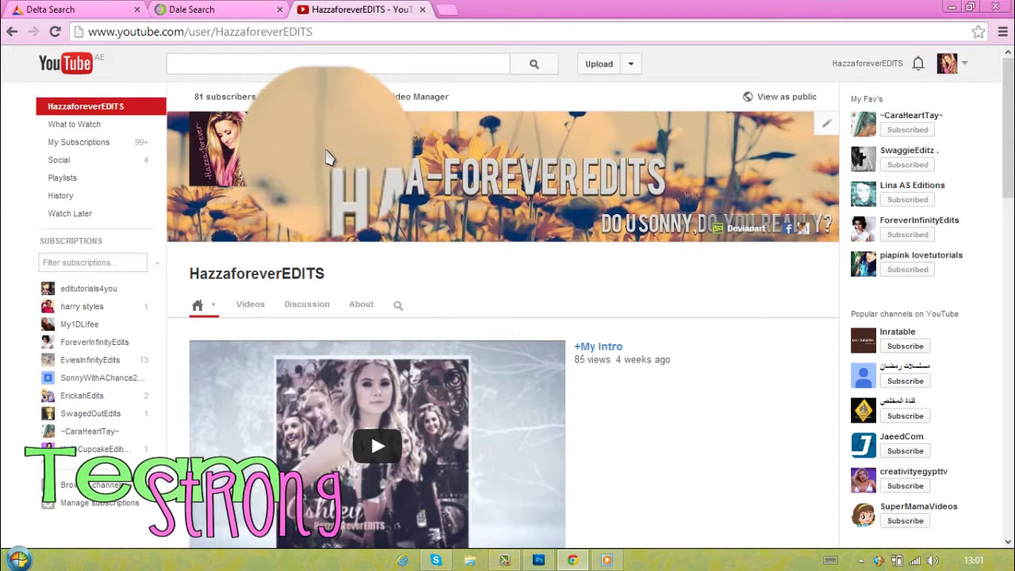
scroll(339, 268, "down", 3)
scroll(340, 268, "down", 2)
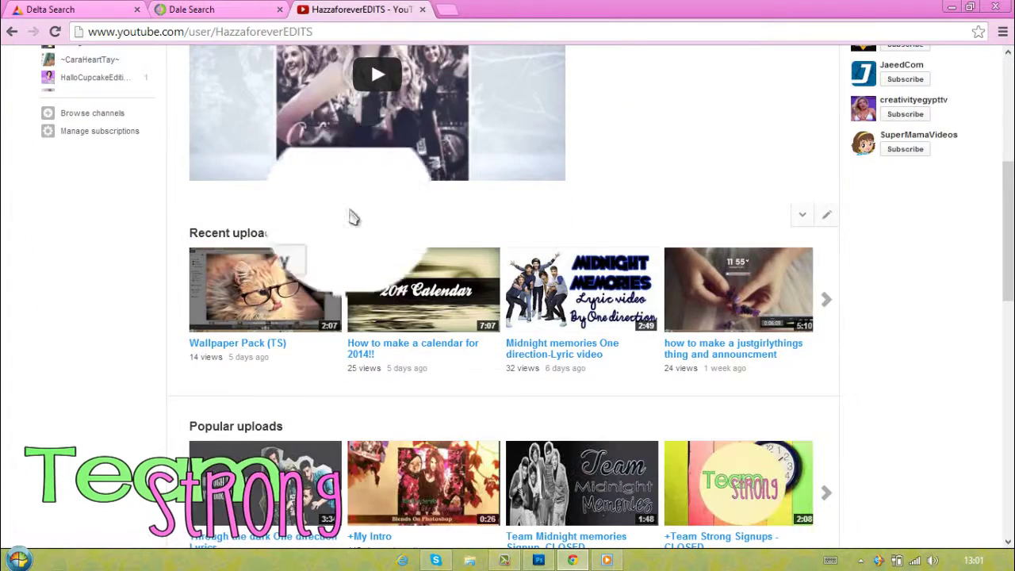
Close the YouTube channel and the two search tabs to exit the browser.
left_click(425, 10)
left_click(279, 9)
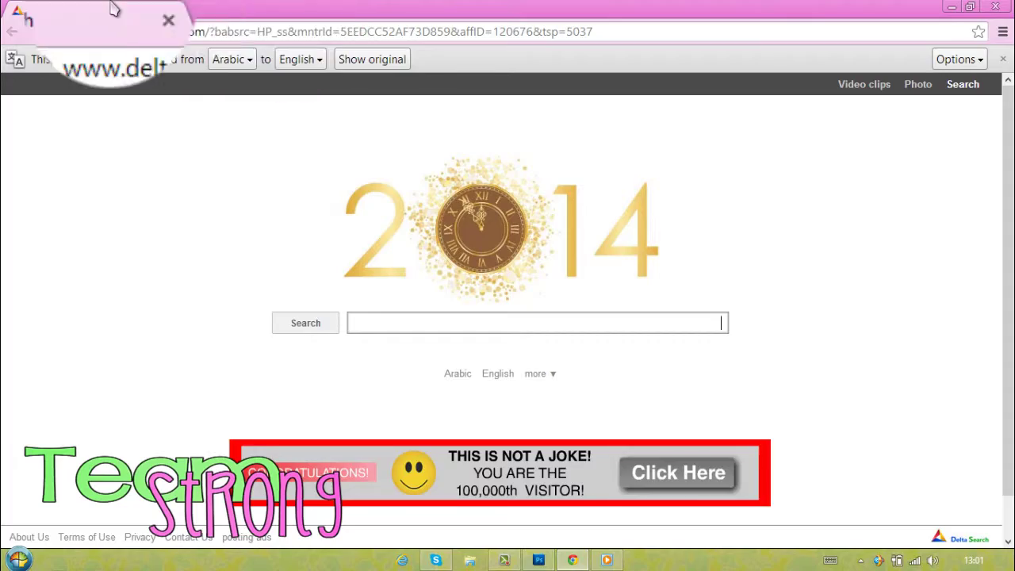
left_click(137, 11)
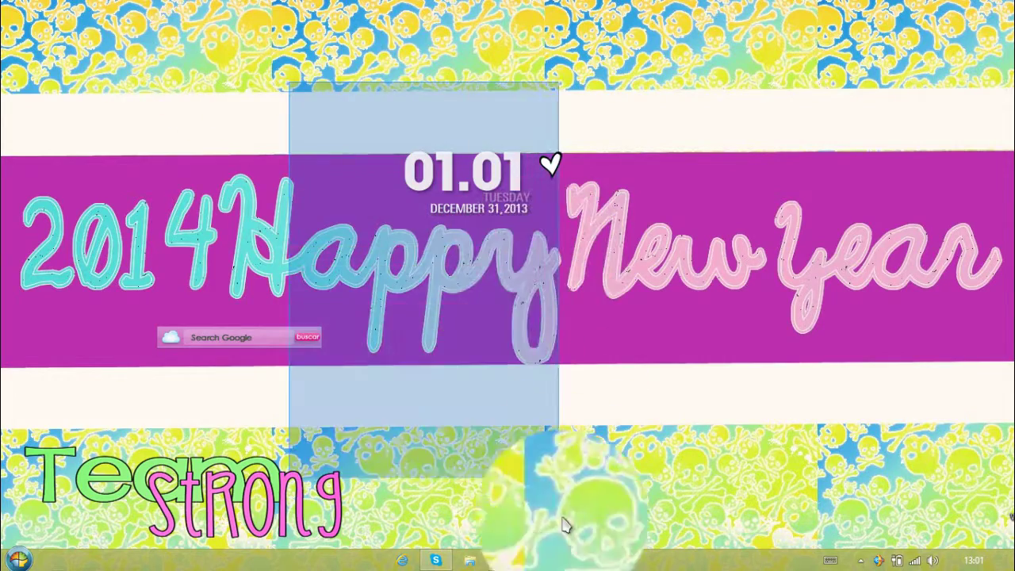
left_click_drag(621, 429, 347, 106)
left_click(580, 297)
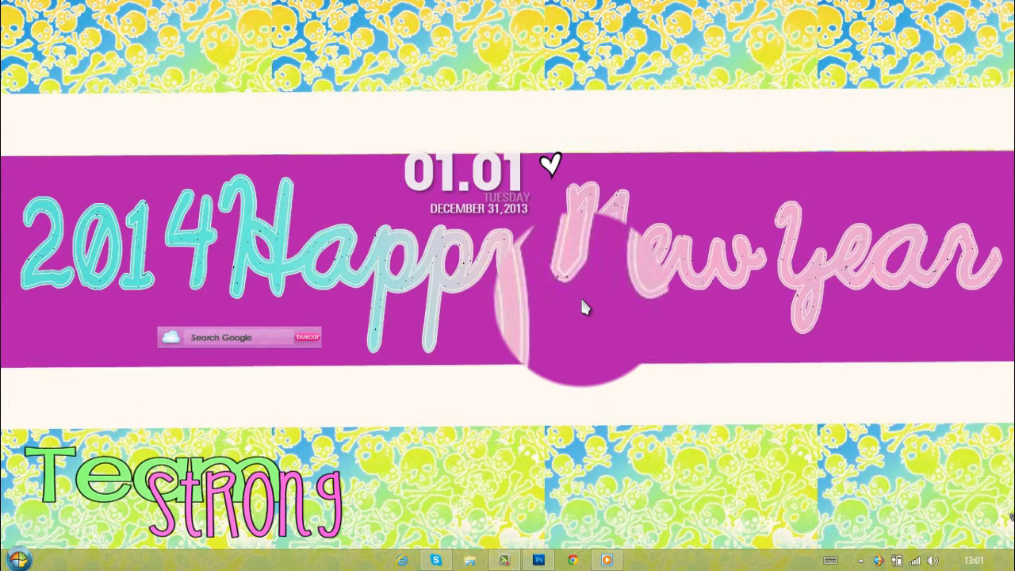
left_click(579, 302)
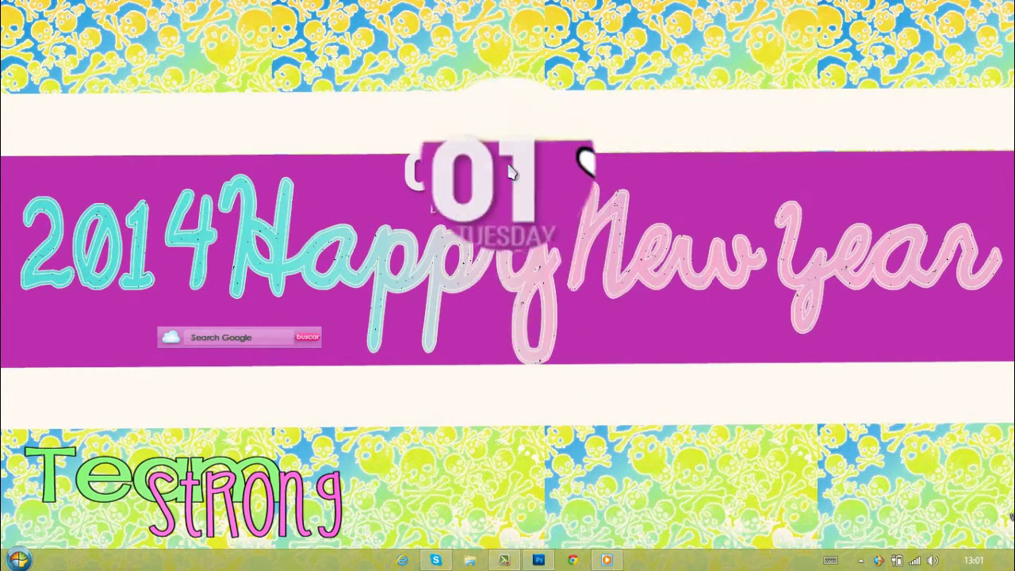
left_click_drag(588, 190, 385, 103)
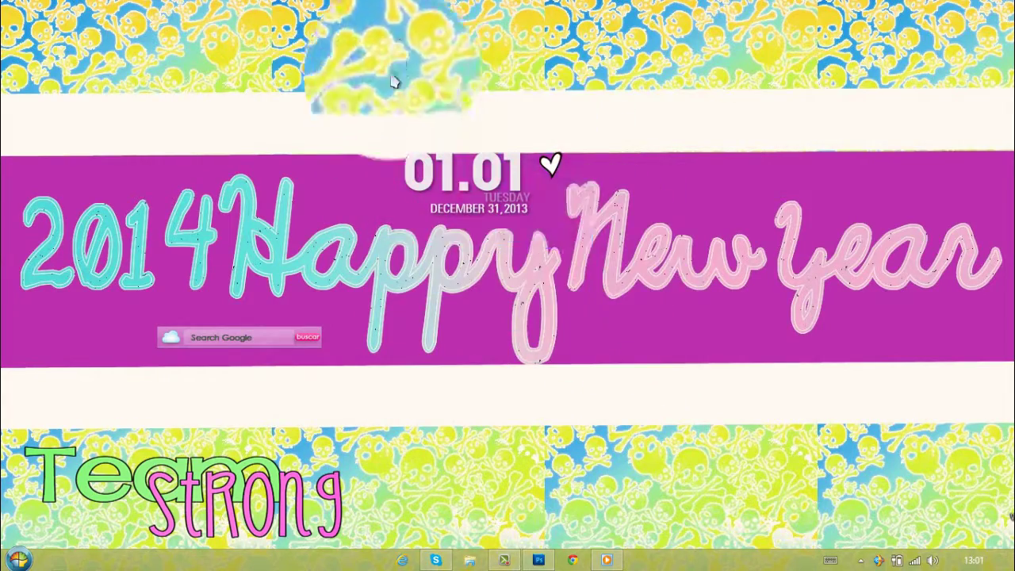
left_click_drag(598, 227, 319, 67)
left_click_drag(589, 273, 342, 66)
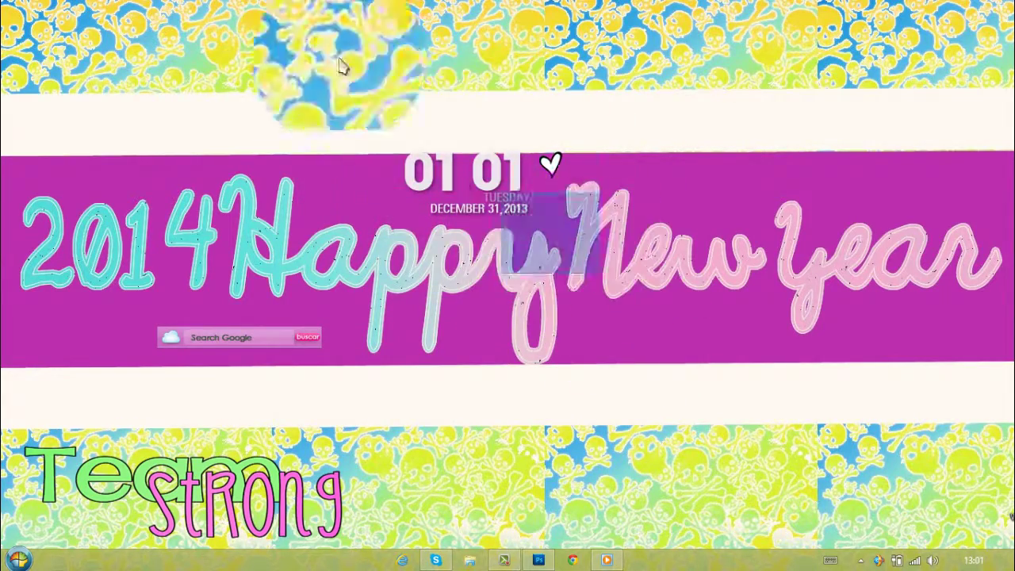
left_click_drag(666, 293, 315, 70)
left_click_drag(315, 70, 320, 119)
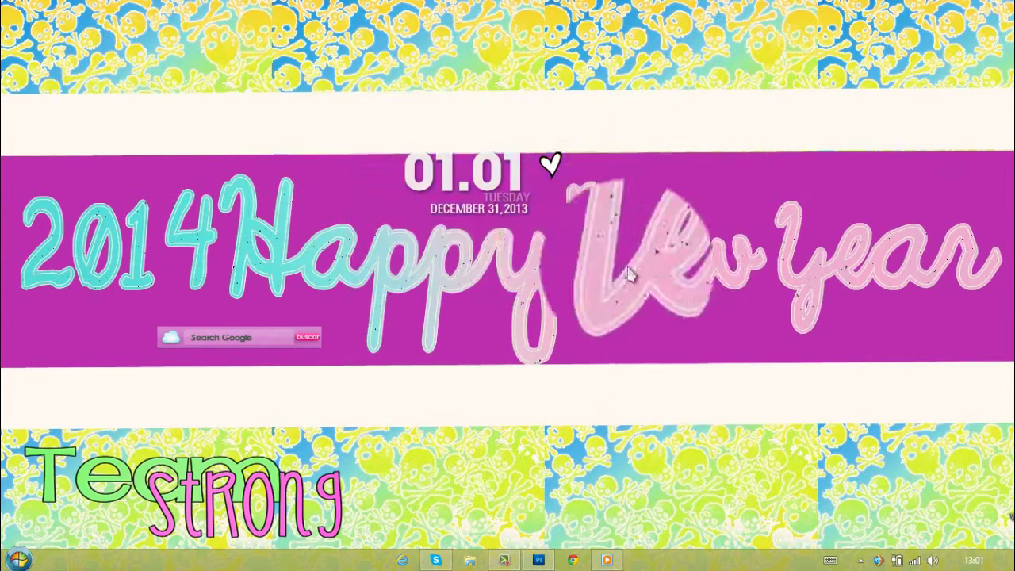
left_click_drag(347, 131, 679, 289)
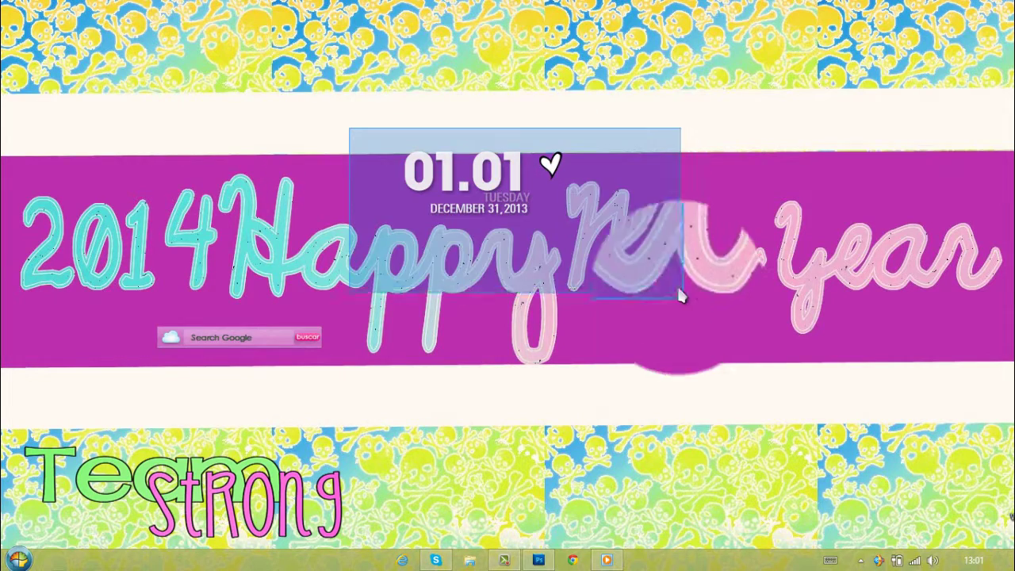
left_click_drag(579, 257, 371, 134)
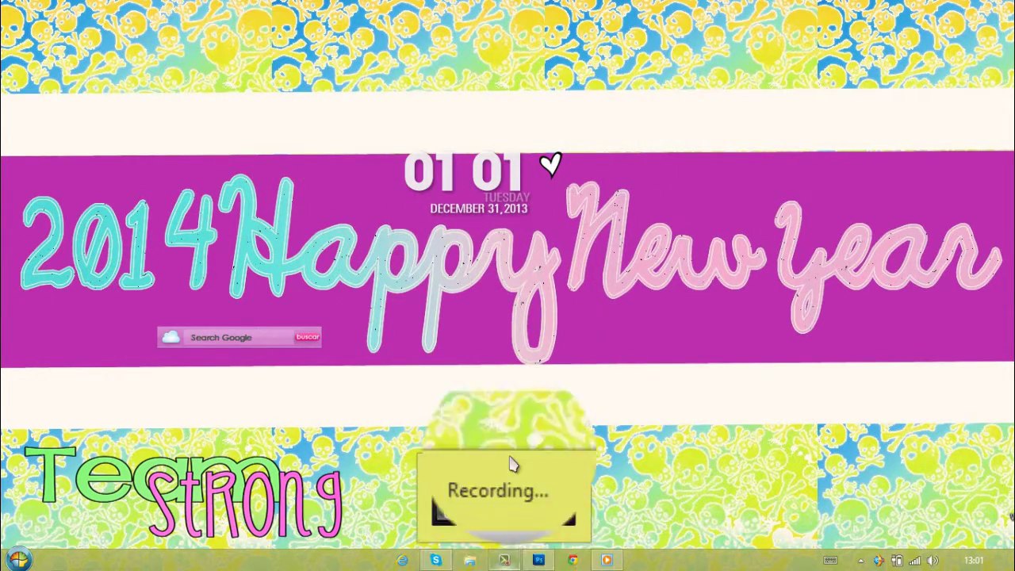
left_click(489, 561)
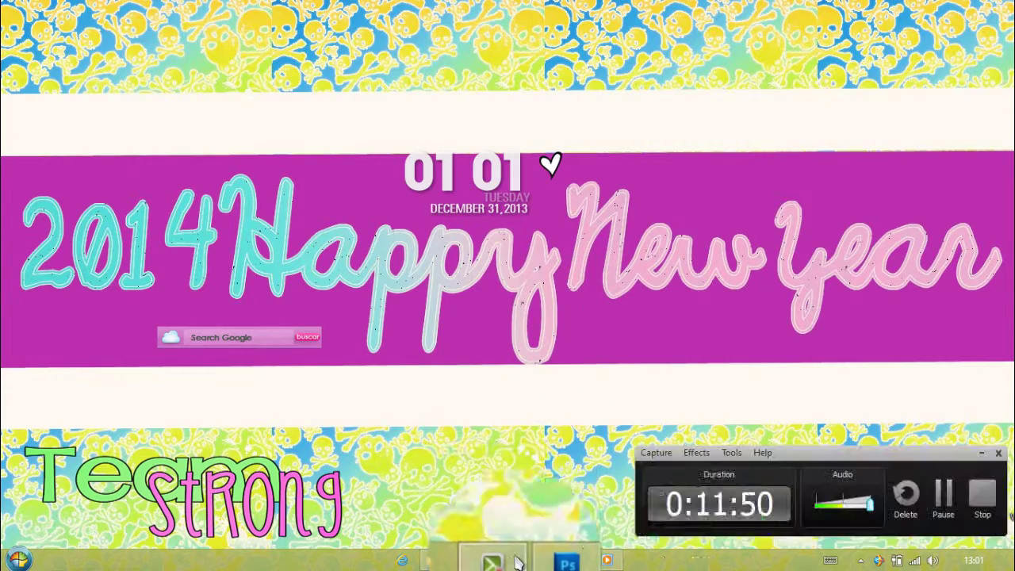